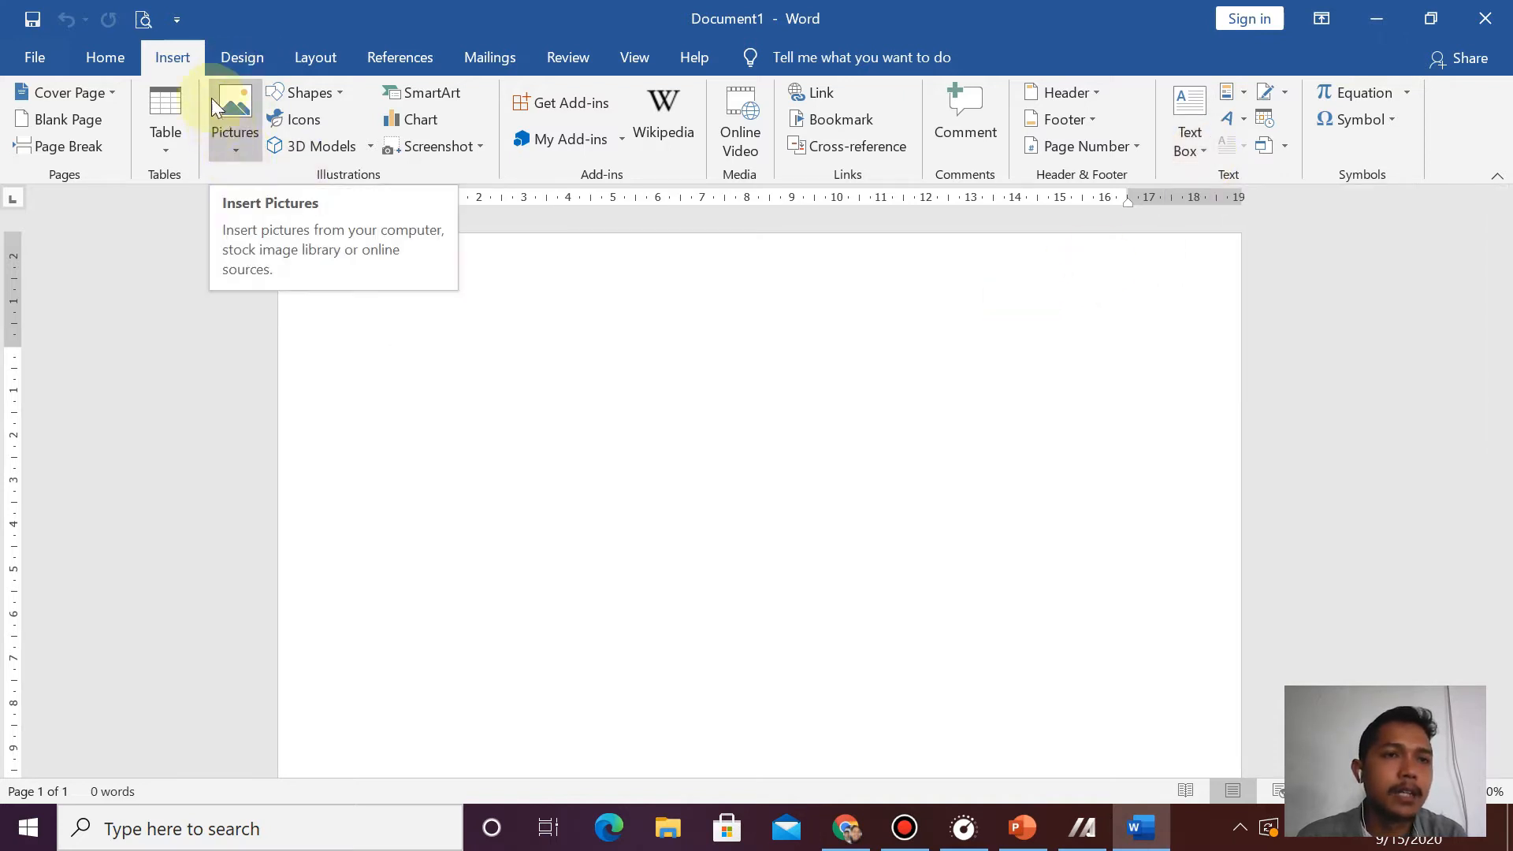
- Insert the picture Download-Transparent-Computer-Keyboard-PNG-768x372 from the file ppt folder into the blank document
{"action": "left_click", "coordinate": [233, 153]}
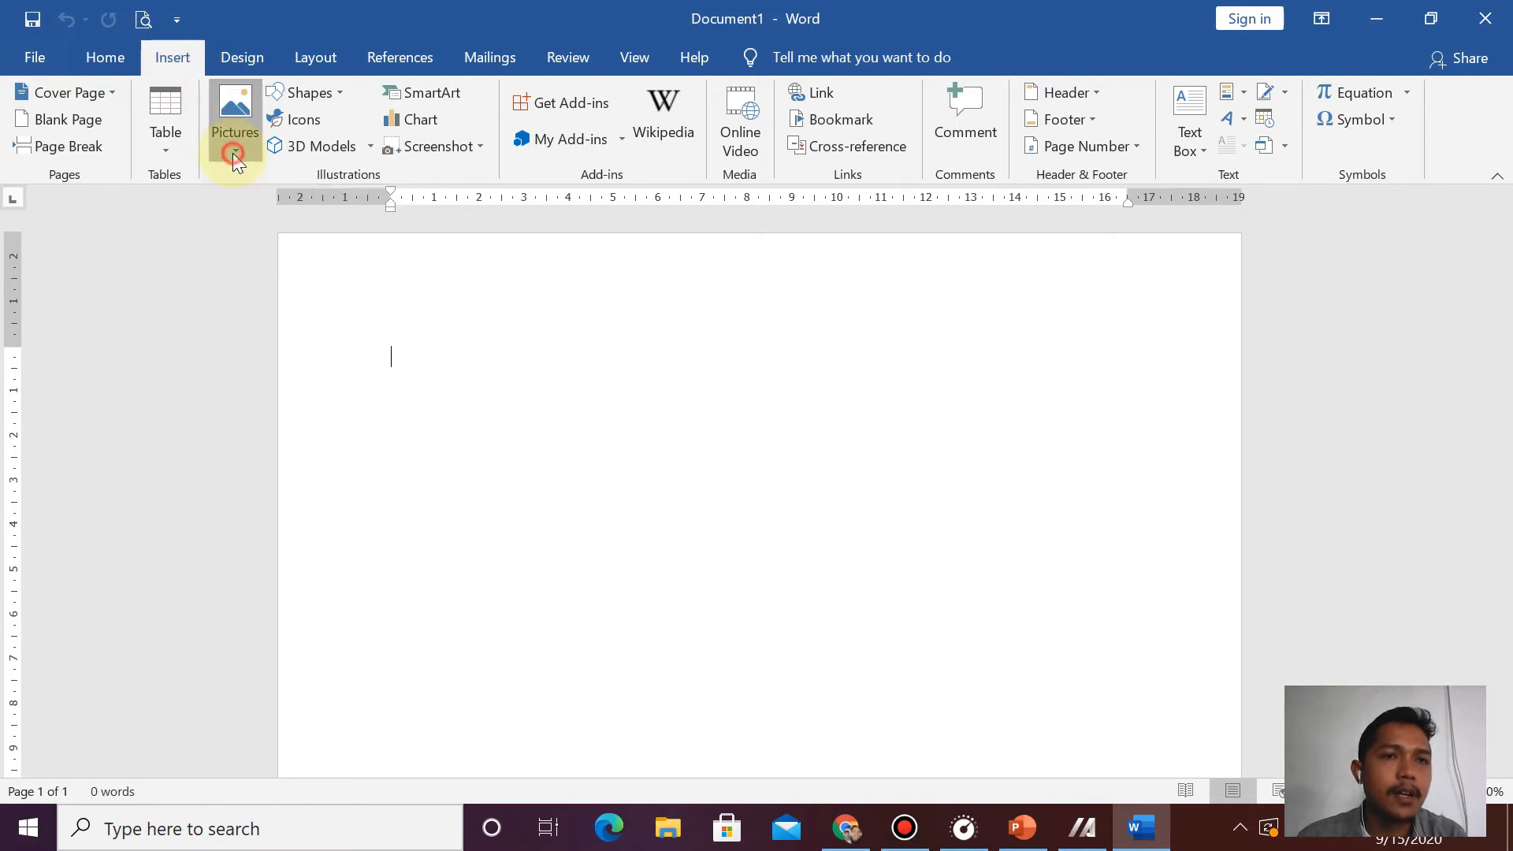
{"action": "left_click", "coordinate": [257, 215]}
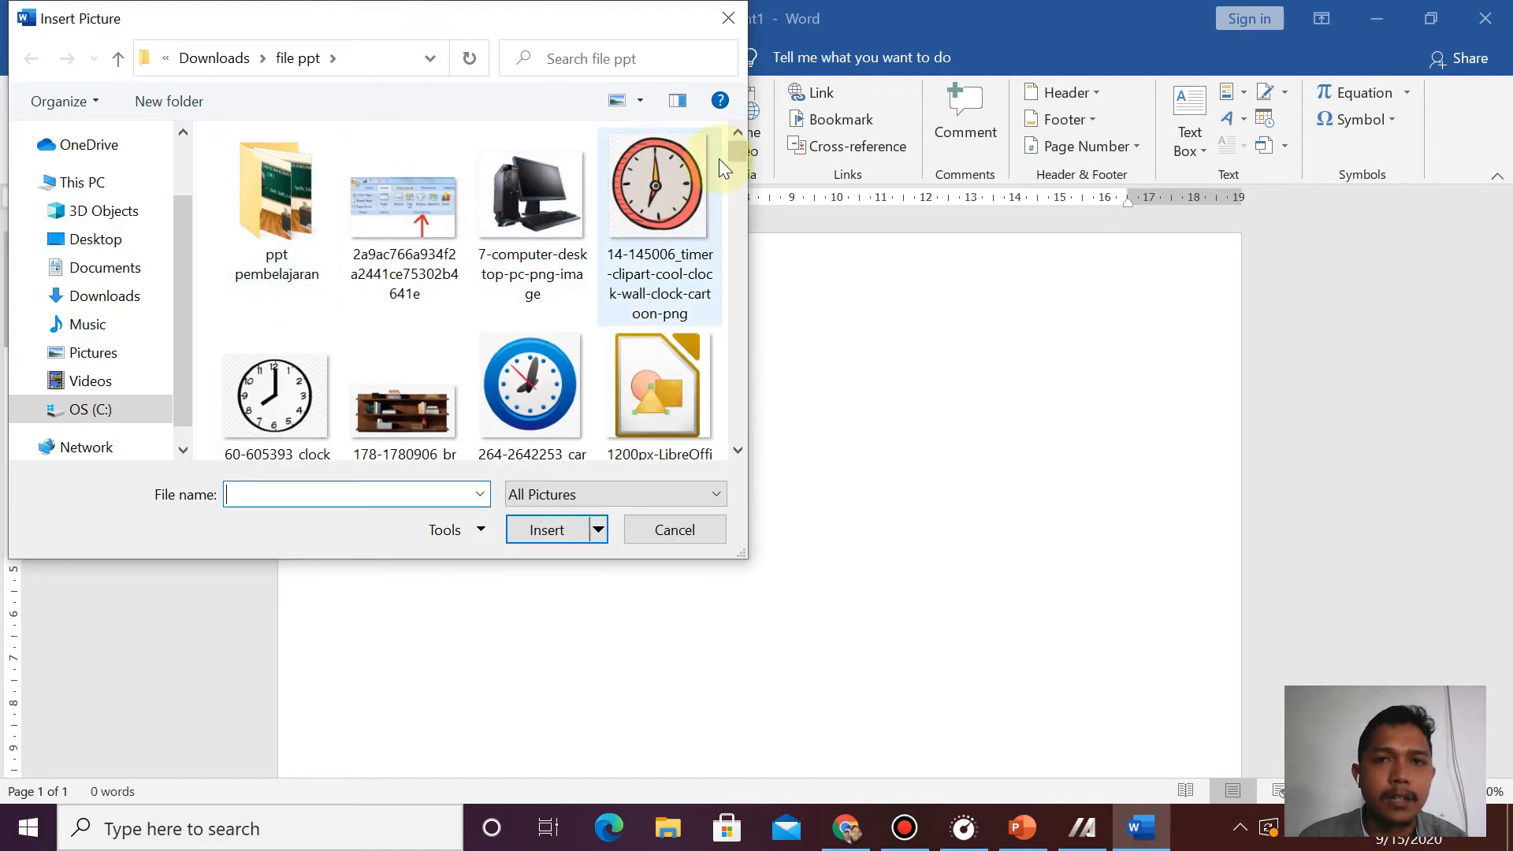
{"action": "left_click_drag", "start_coordinate": [733, 153], "coordinate": [738, 265]}
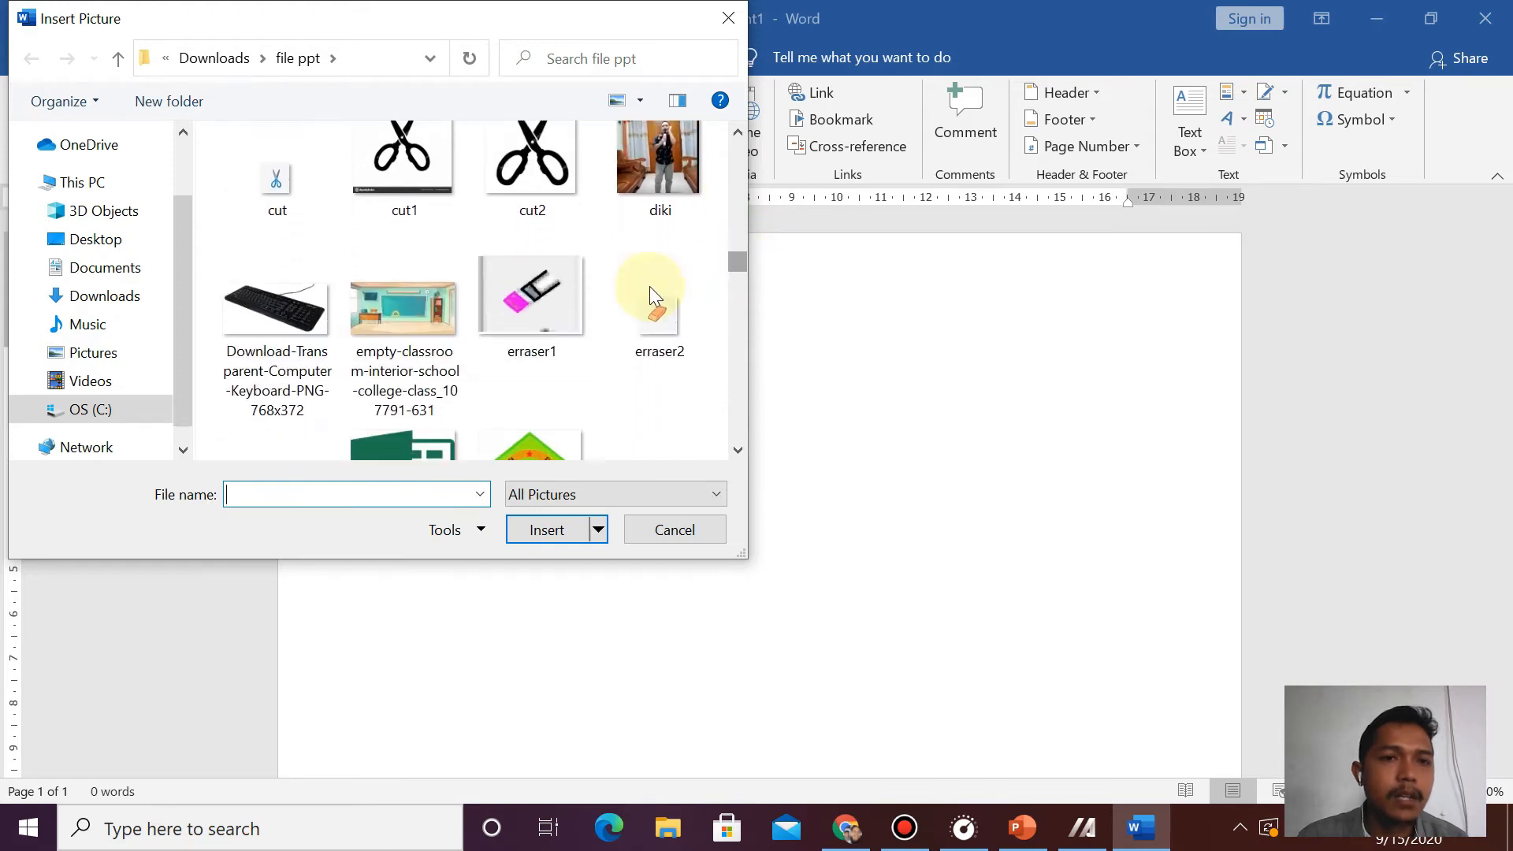
{"action": "left_click", "coordinate": [275, 315]}
{"action": "left_click", "coordinate": [559, 530]}
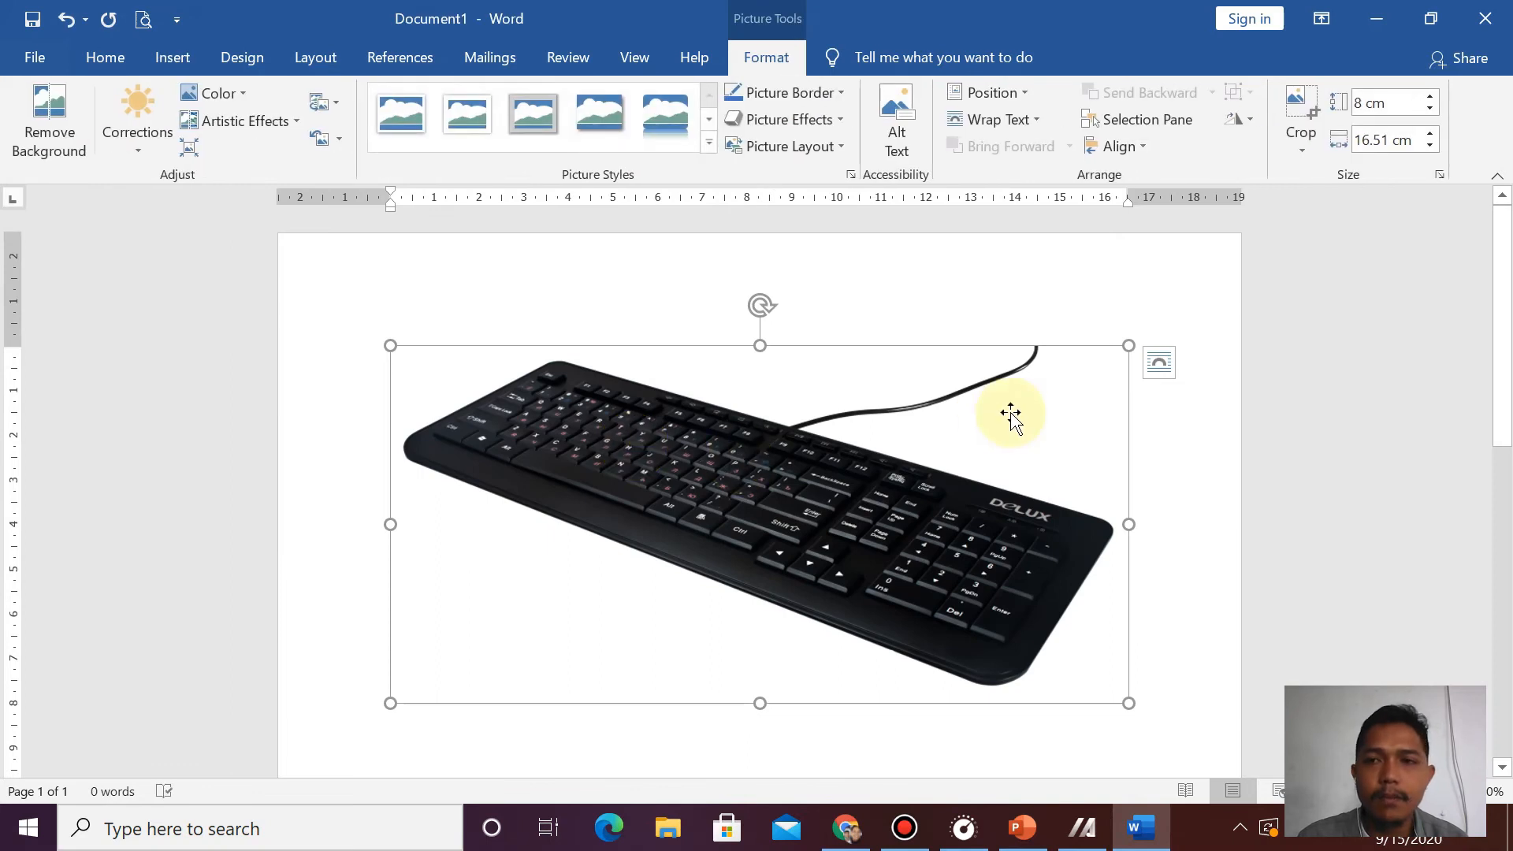
- Set the keyboard picture's text wrapping to In Front of Text and shift the picture slightly on the page
{"action": "left_click", "coordinate": [1160, 366]}
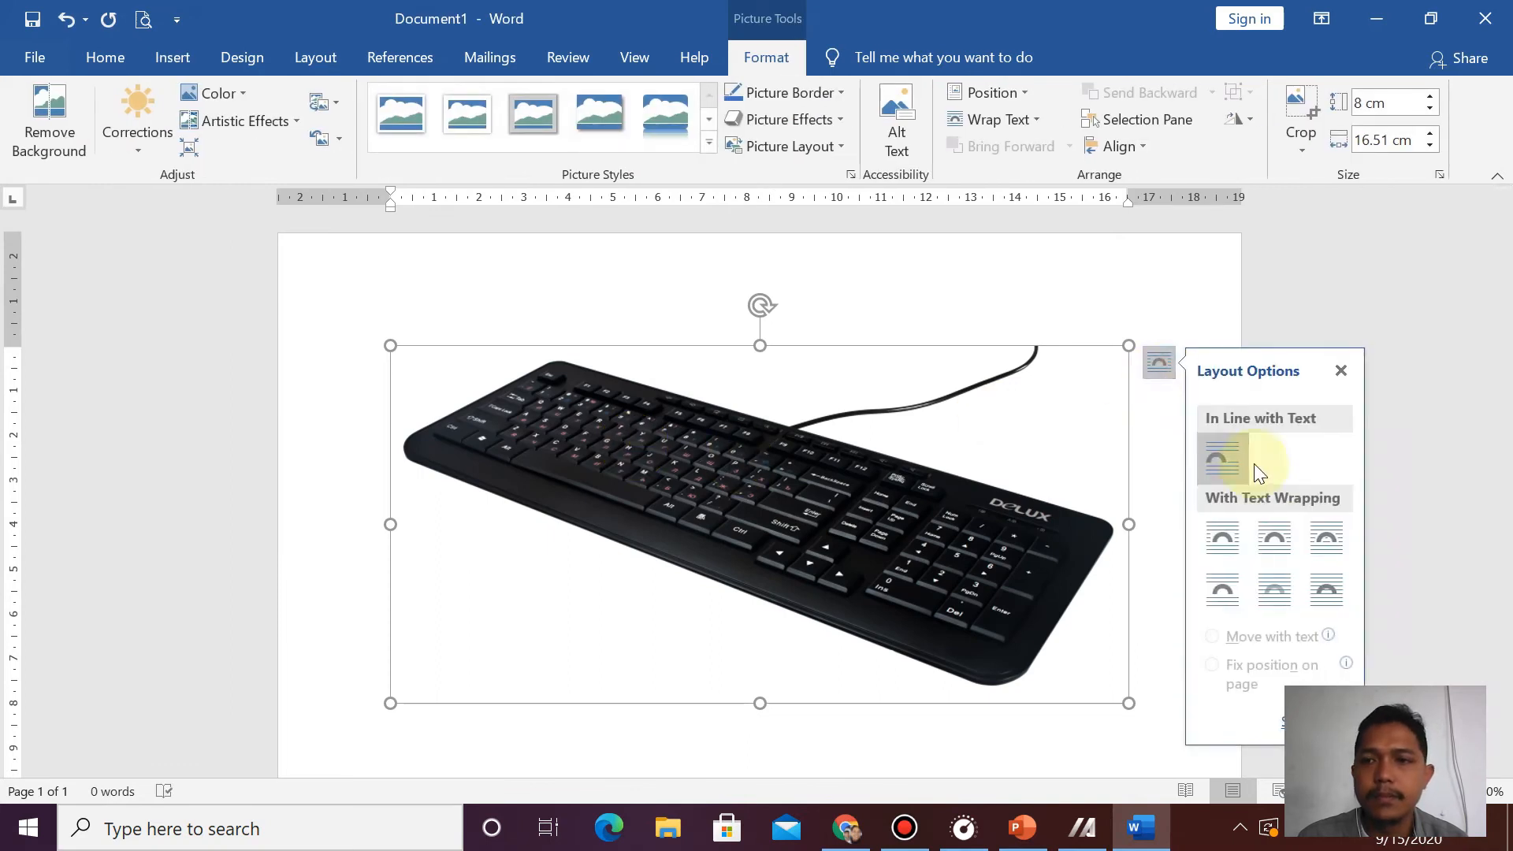
{"action": "left_click", "coordinate": [1322, 591]}
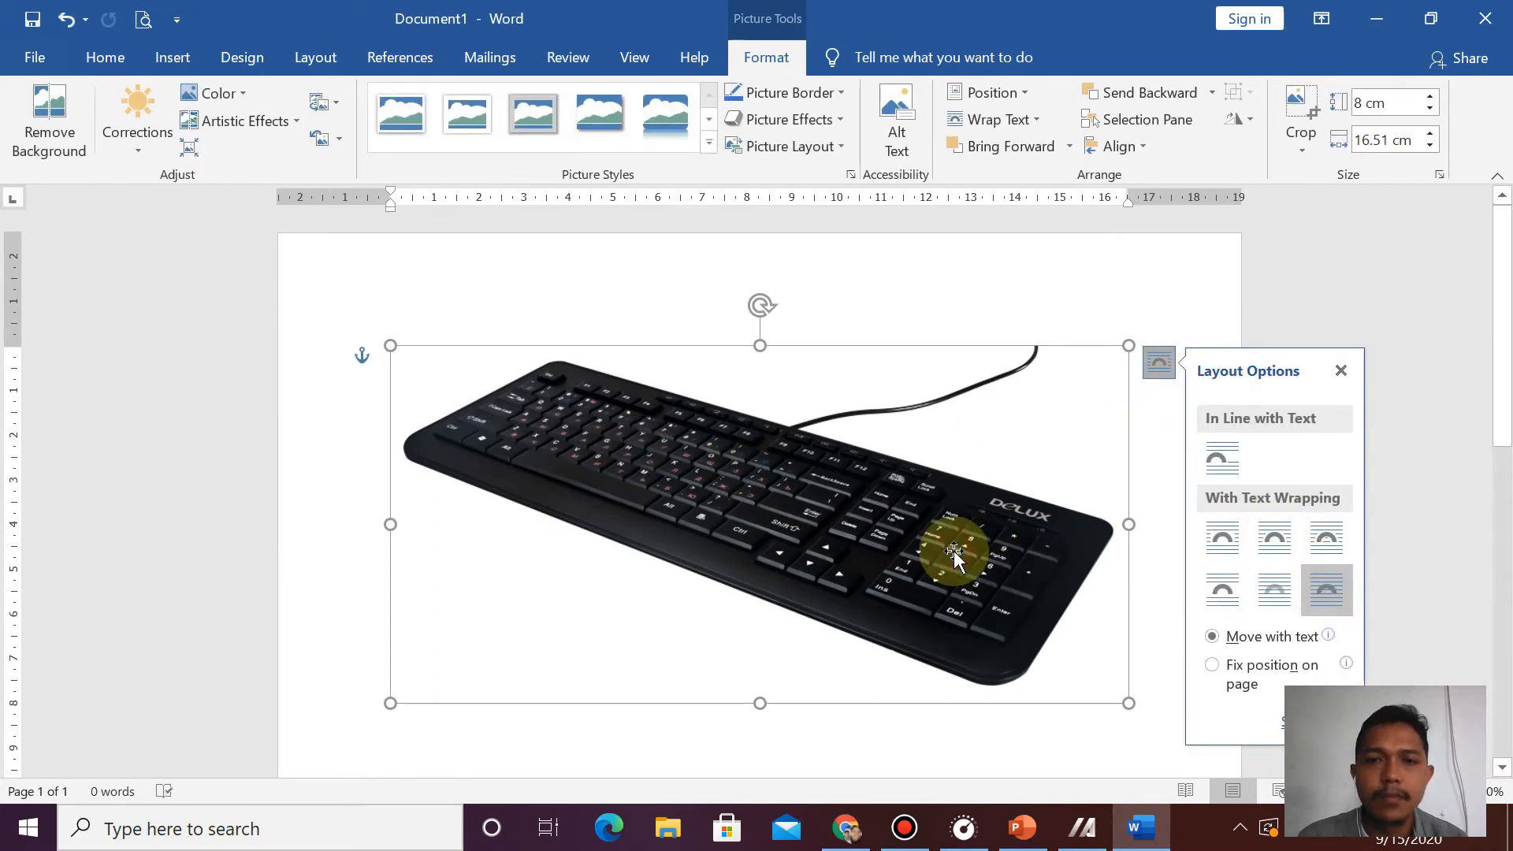
{"action": "mouse_move", "coordinate": [953, 555]}
{"action": "left_mouse_down"}
{"action": "mouse_move", "coordinate": [844, 594]}
{"action": "mouse_move", "coordinate": [945, 547]}
{"action": "mouse_move", "coordinate": [941, 563]}
{"action": "left_mouse_up"}
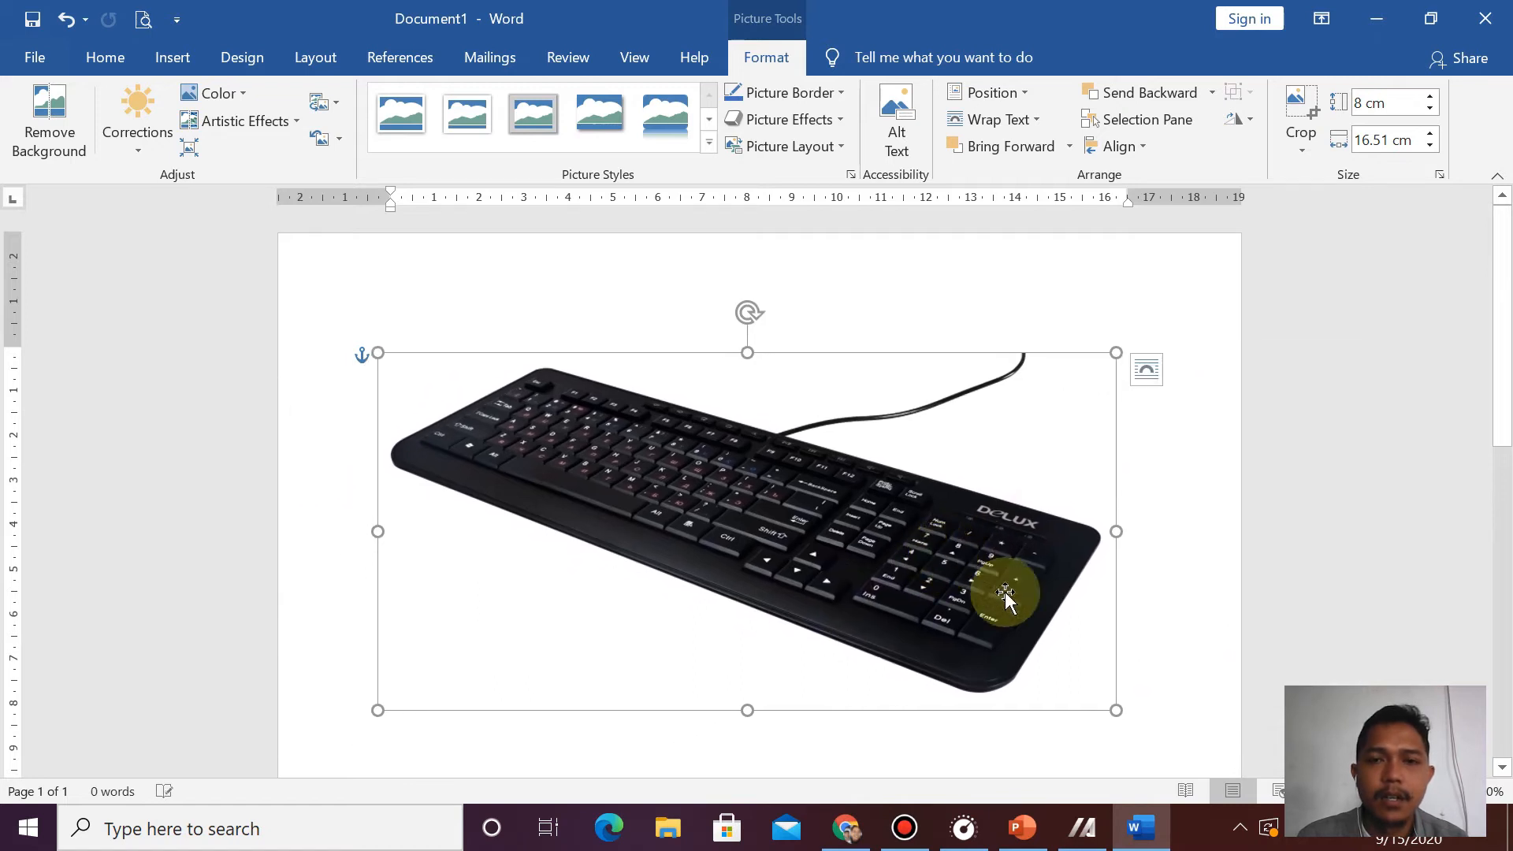
- Shrink the keyboard picture to about 6.68 cm high by 13.79 cm wide and centre it across the page
{"action": "left_click_drag", "start_coordinate": [1117, 709], "coordinate": [995, 580]}
{"action": "left_click_drag", "start_coordinate": [804, 517], "coordinate": [884, 510]}
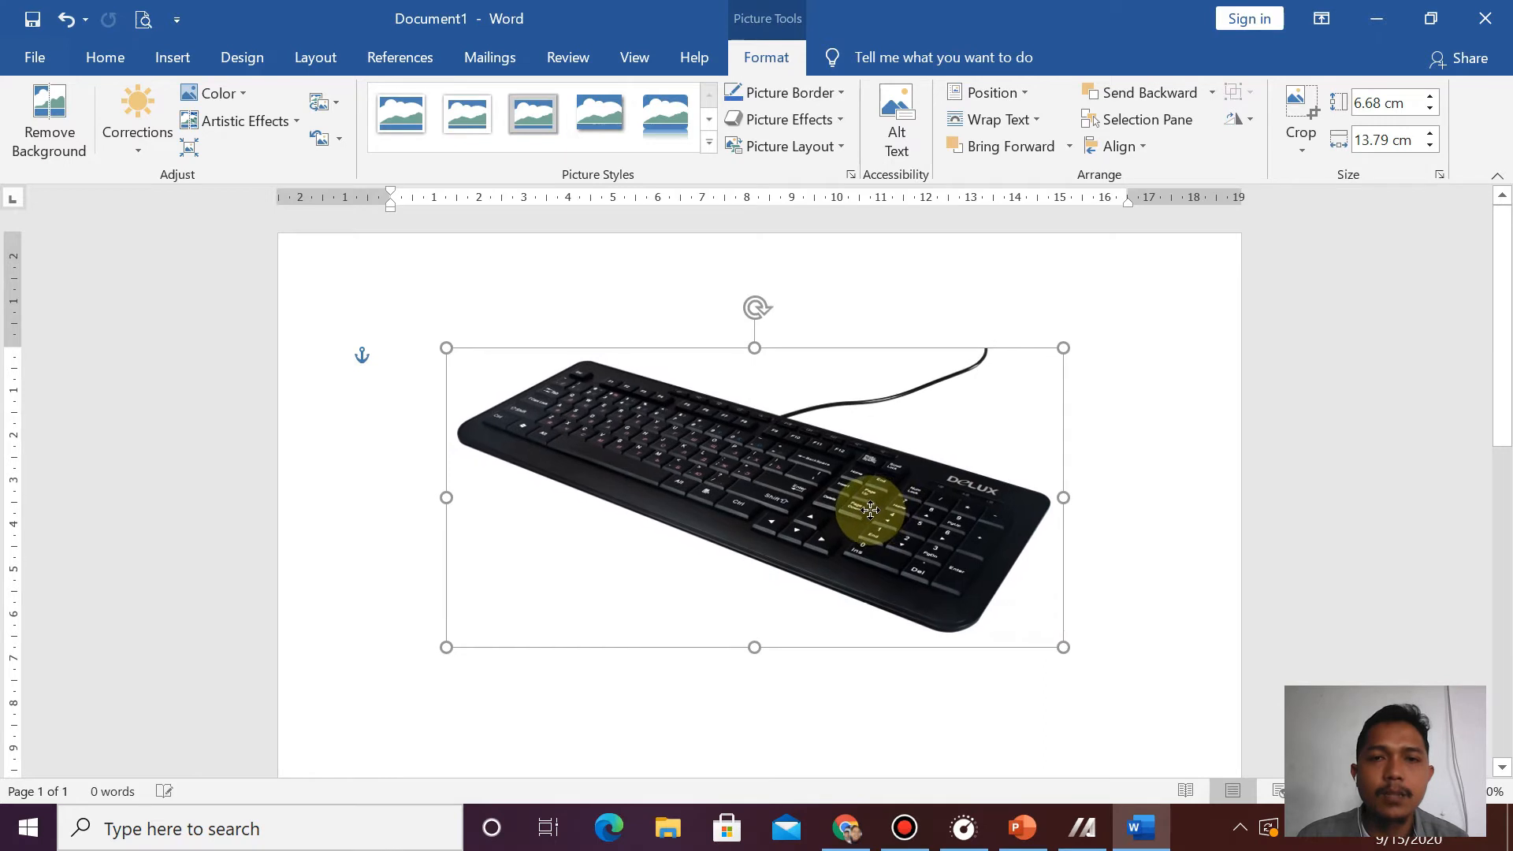
{"action": "left_click", "coordinate": [785, 666]}
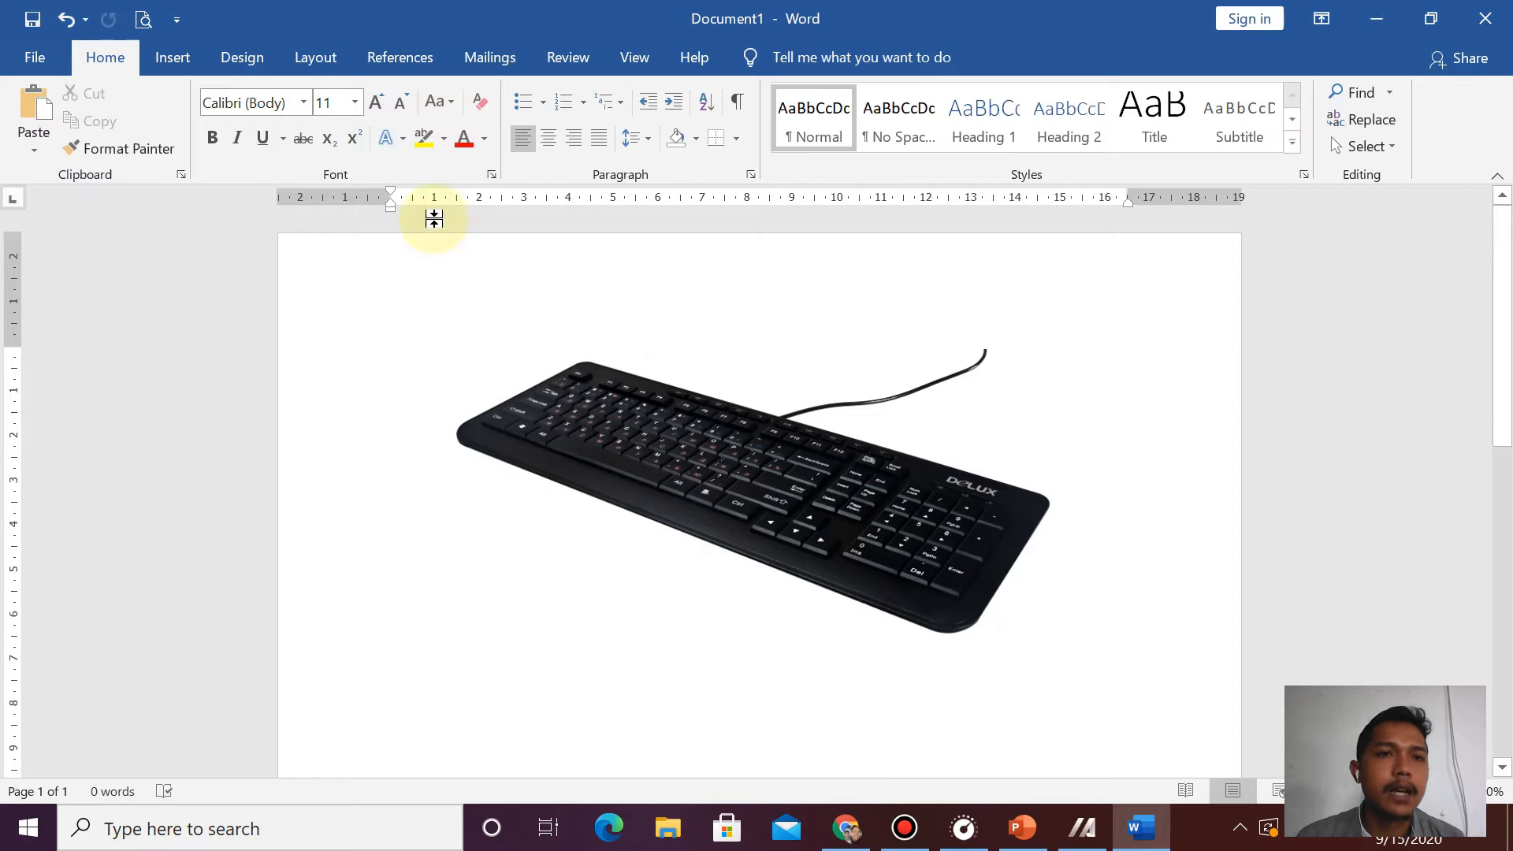
- Insert a Simple Text Box and replace its placeholder text with "Keyboard"
{"action": "left_click", "coordinate": [189, 58]}
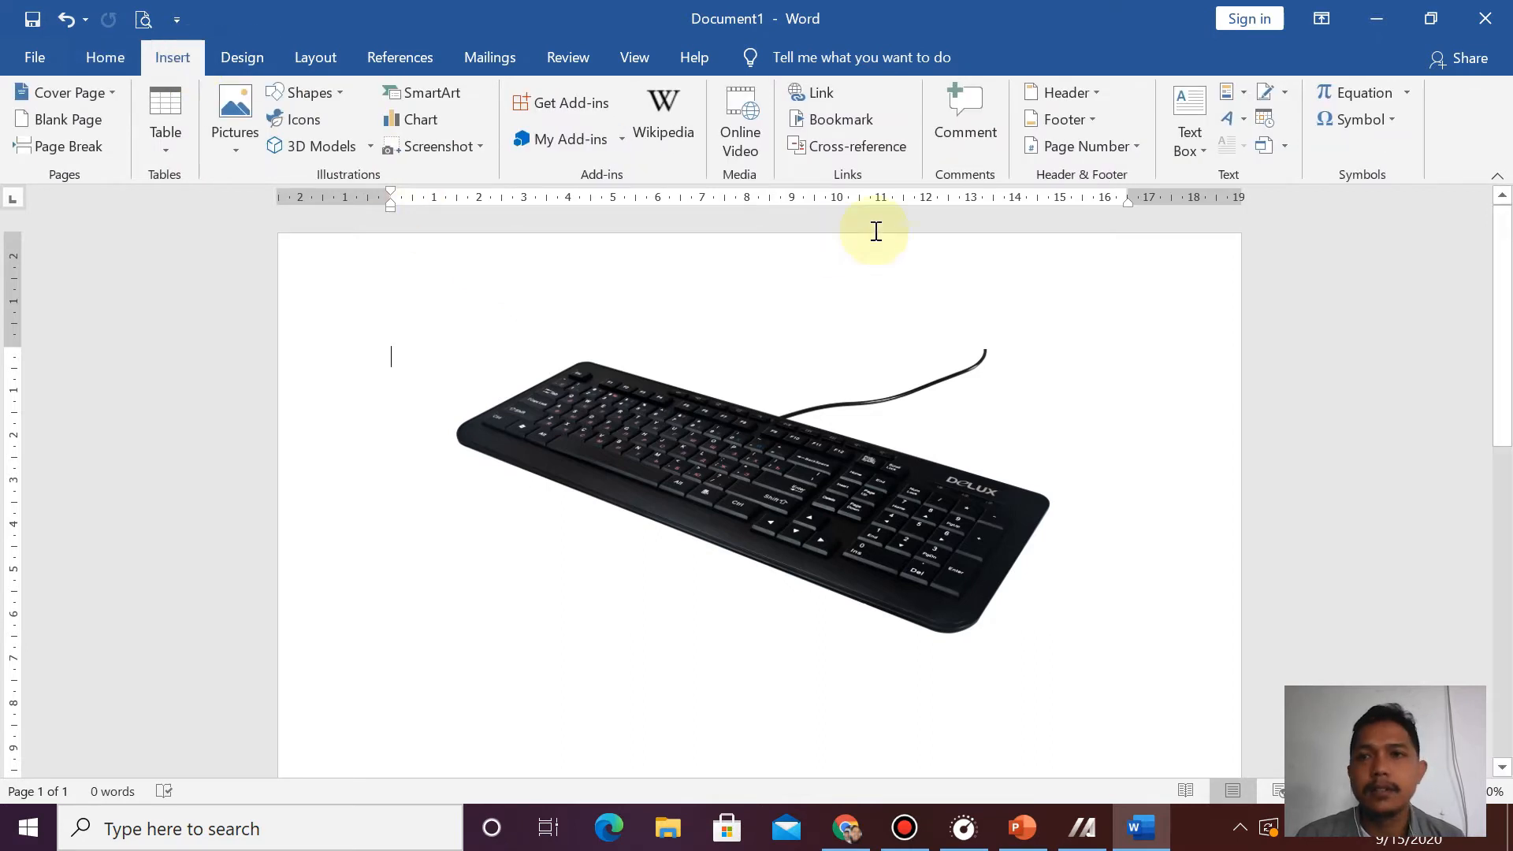
{"action": "left_click", "coordinate": [1201, 152]}
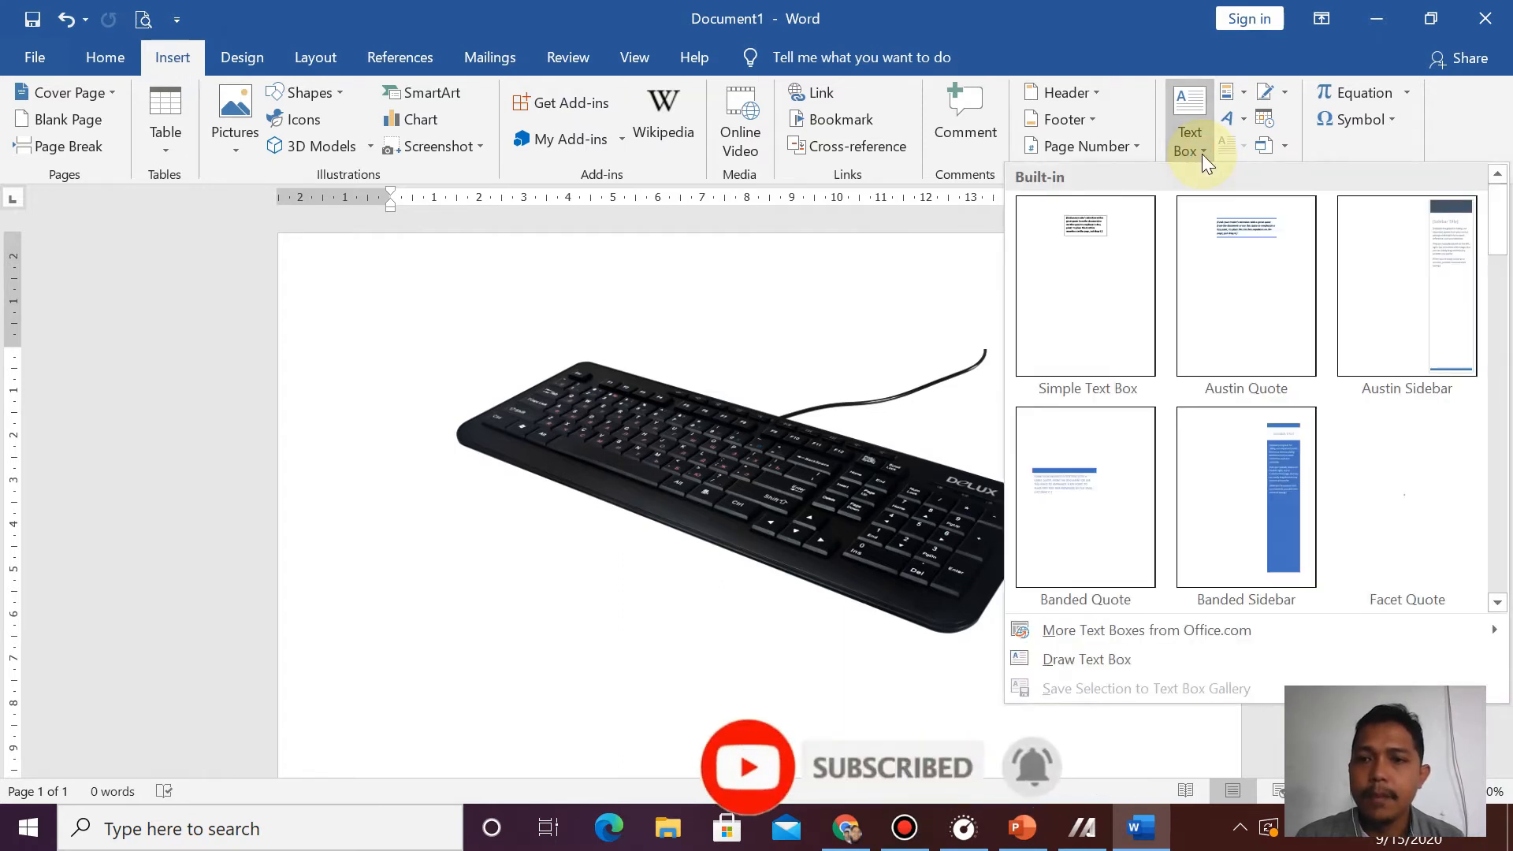
{"action": "left_click", "coordinate": [1098, 289]}
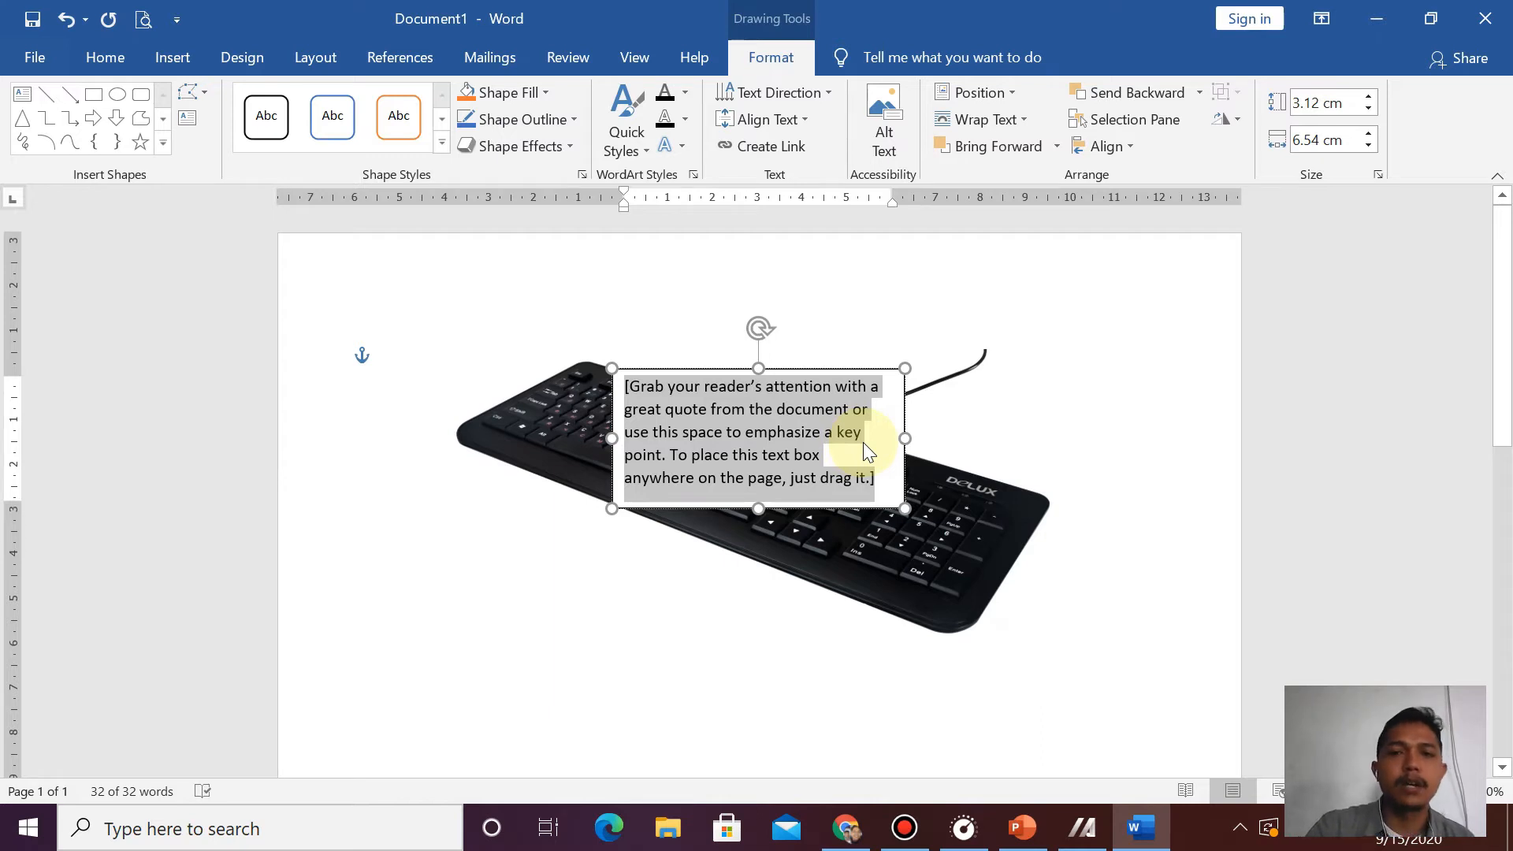
{"action": "key", "text": "Delete"}
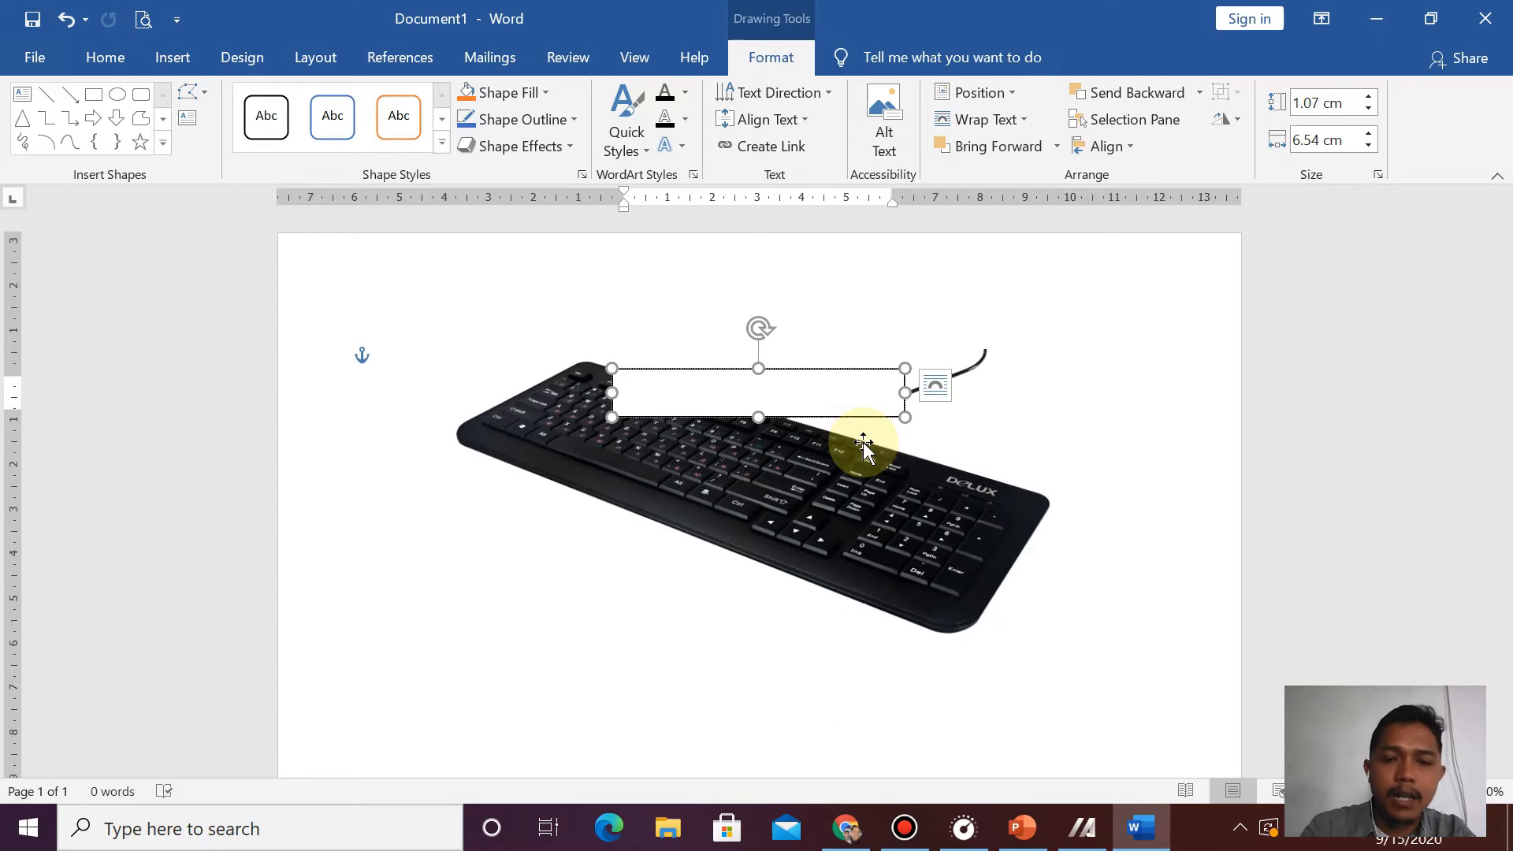
{"action": "type", "text": "Ke"}
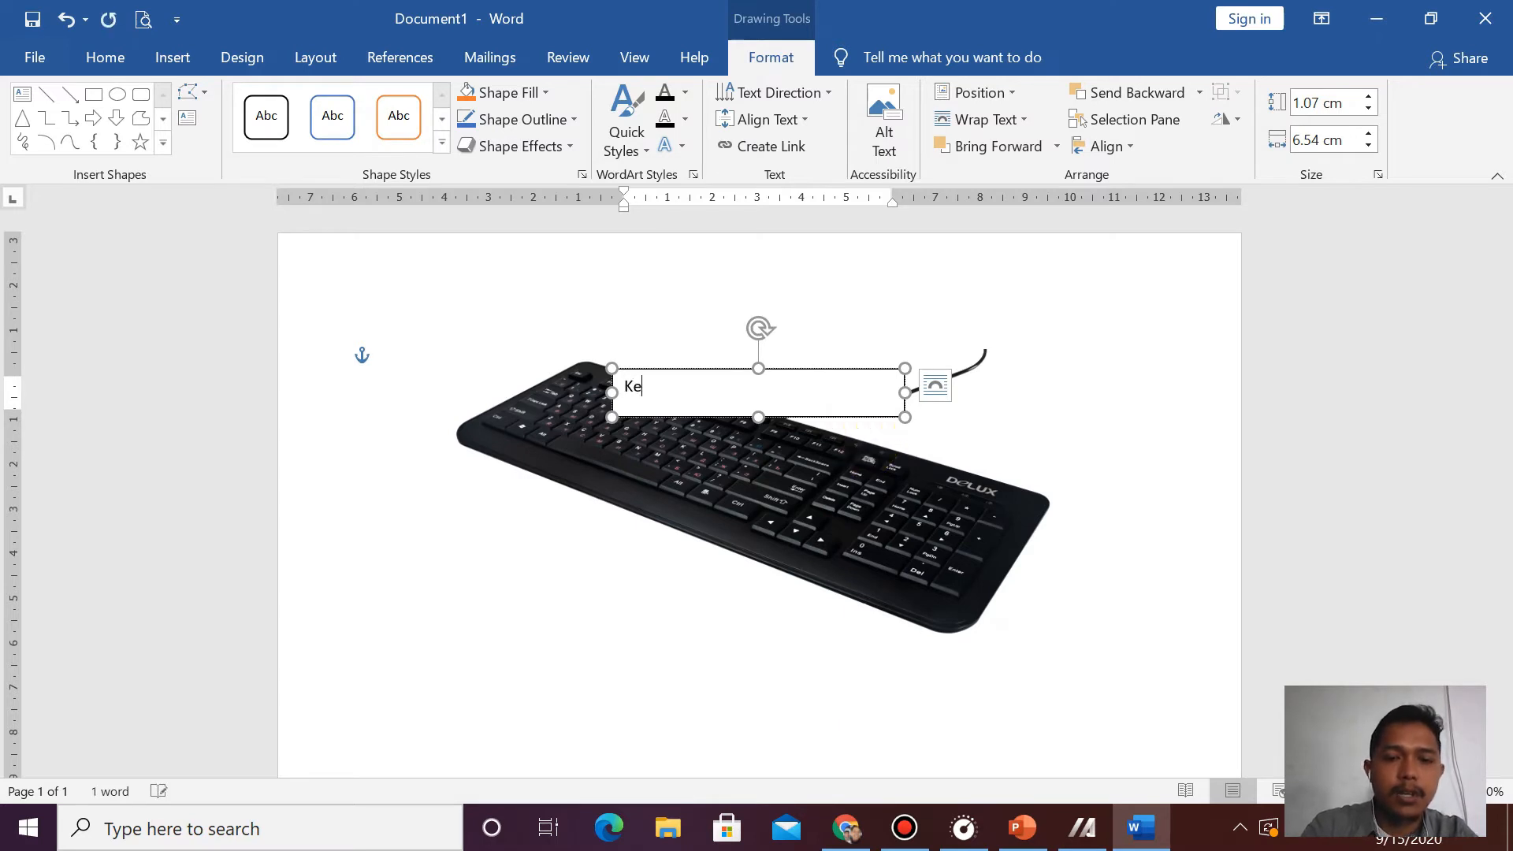
{"action": "type", "text": "yboard"}
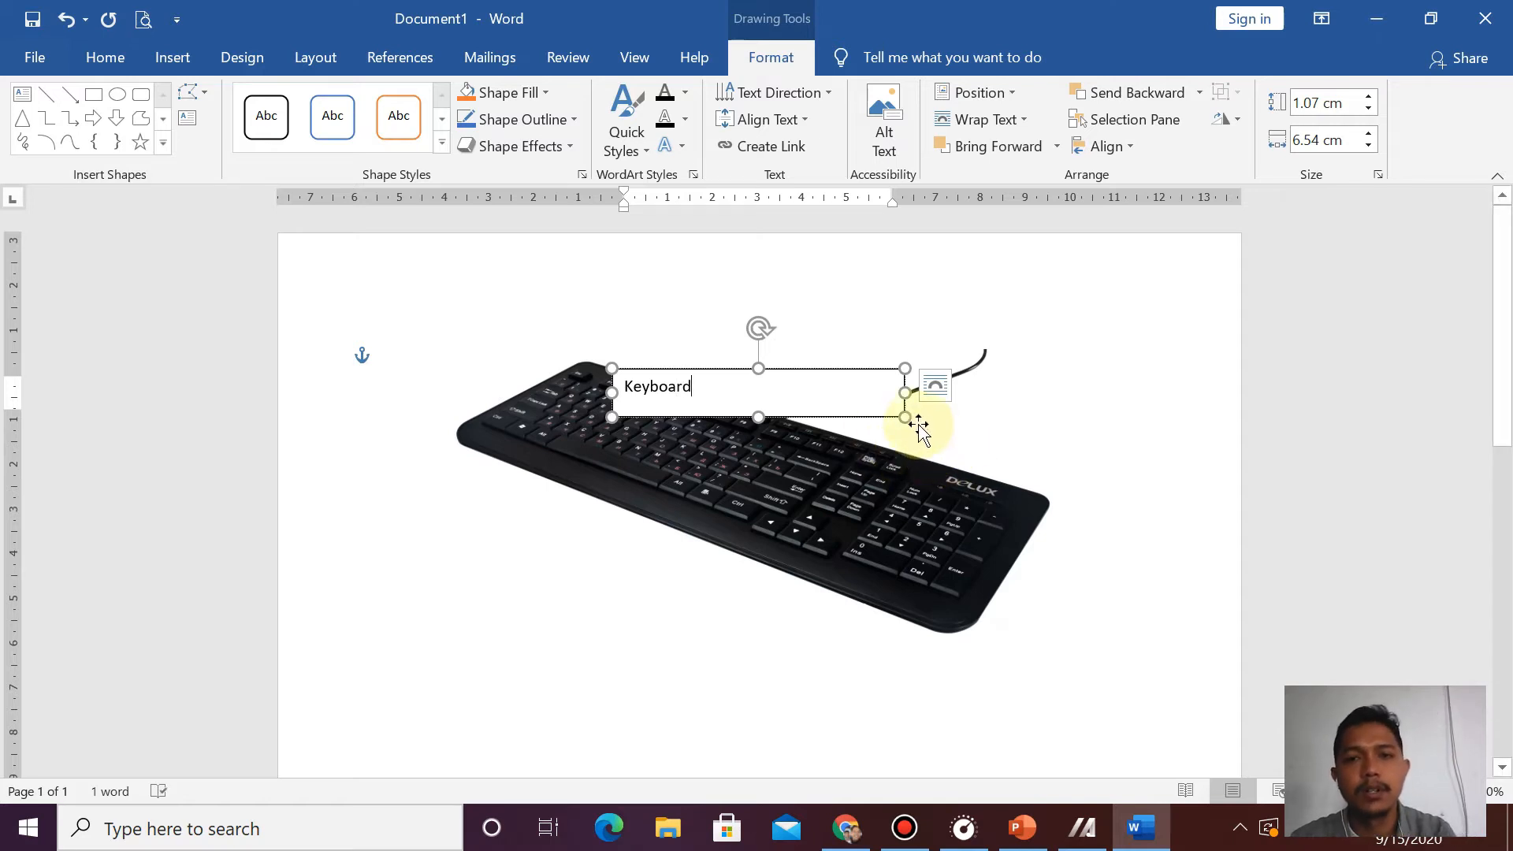
- Shrink the text box to about 0.94 by 2.52 cm and place it just below the left part of the keyboard
{"action": "left_click_drag", "start_coordinate": [907, 417], "coordinate": [725, 411]}
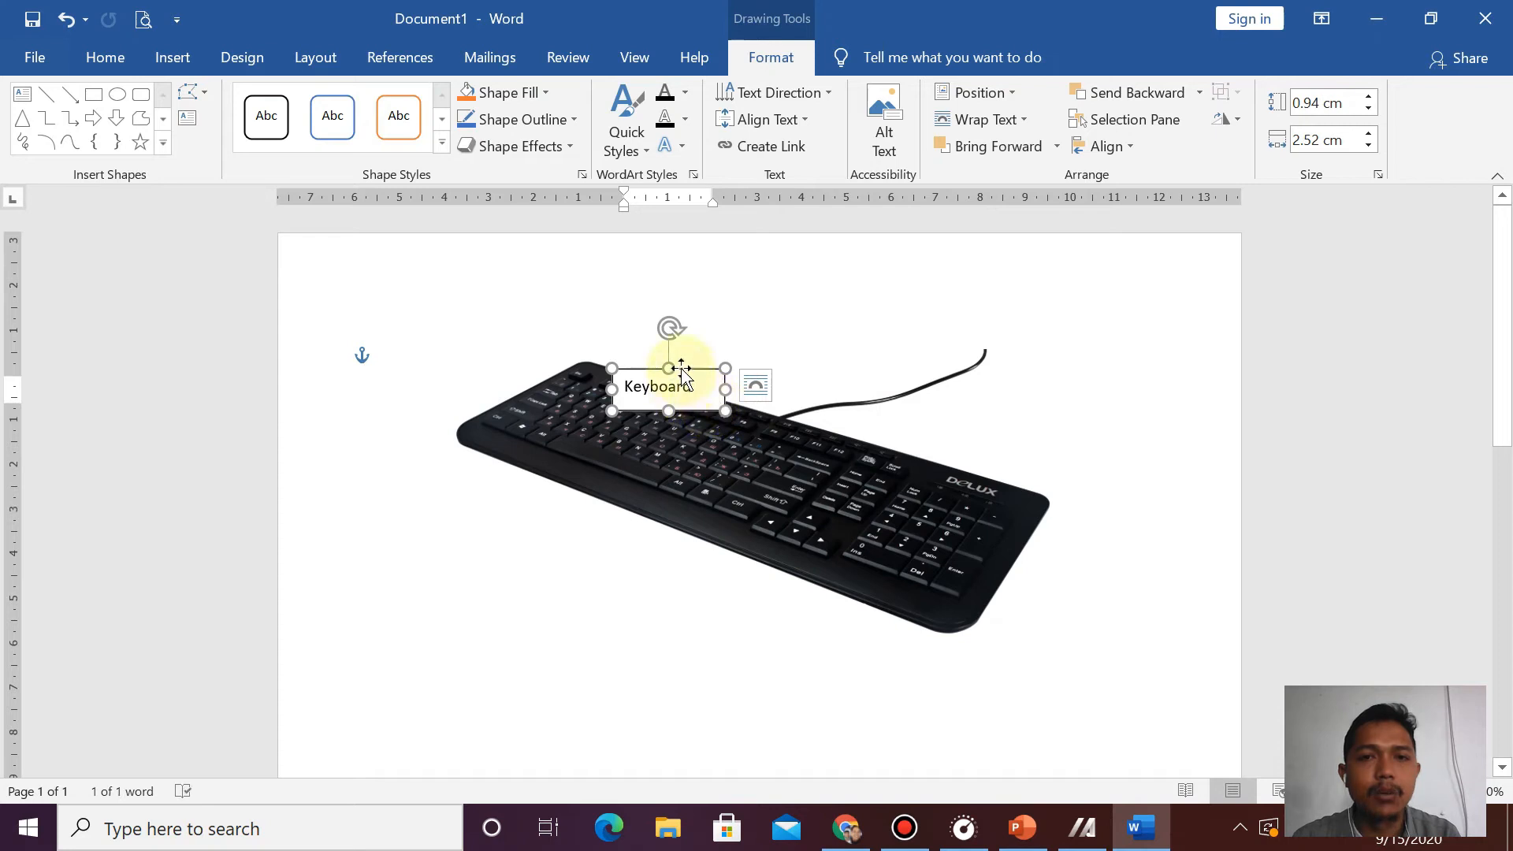
{"action": "left_click_drag", "start_coordinate": [681, 367], "coordinate": [688, 428]}
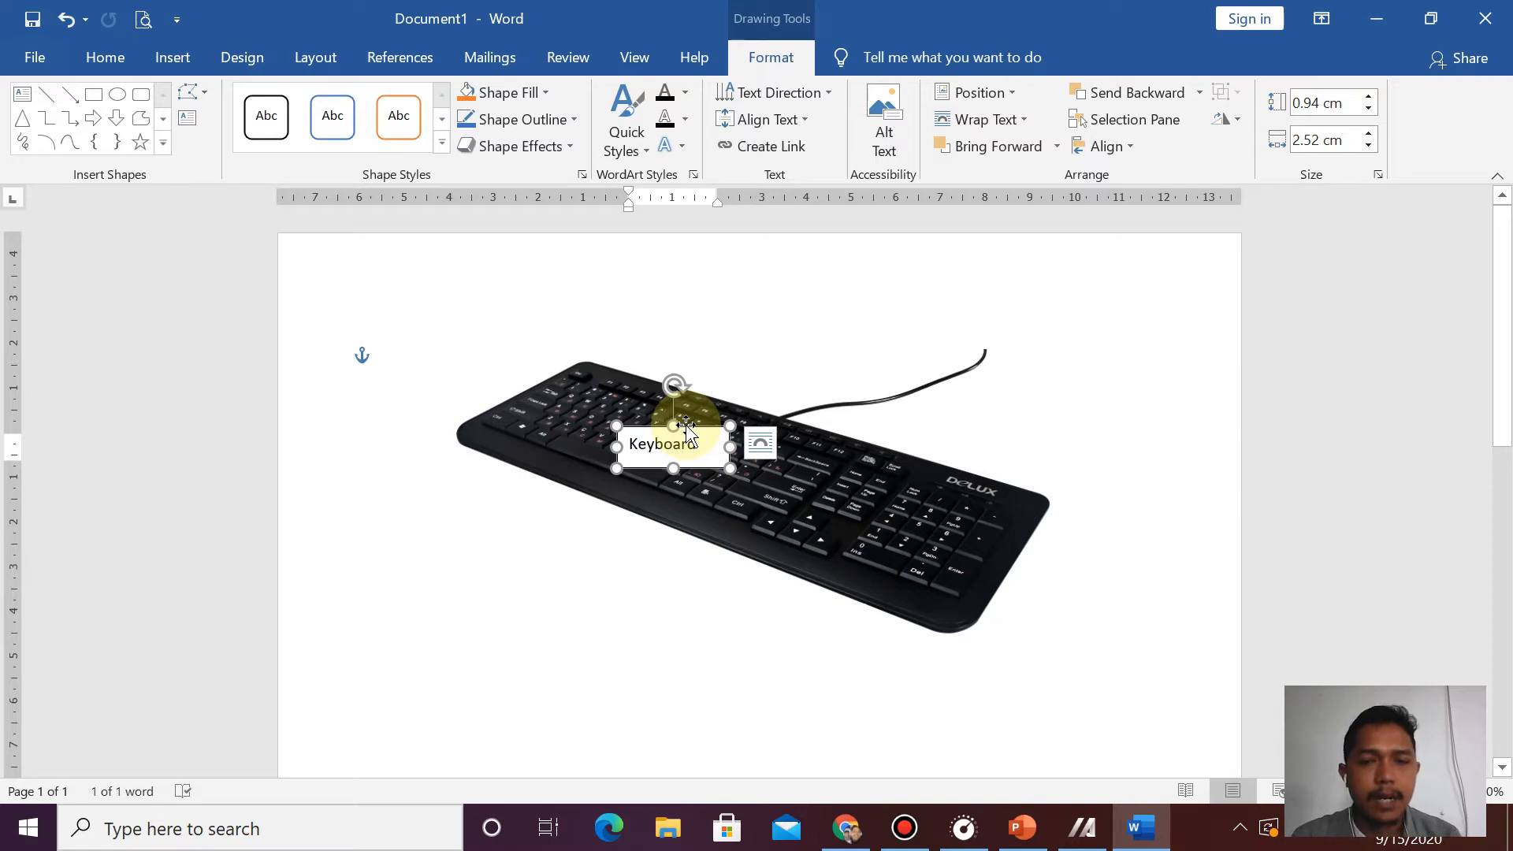
{"action": "left_click_drag", "start_coordinate": [685, 427], "coordinate": [554, 514]}
{"action": "left_click", "coordinate": [672, 594]}
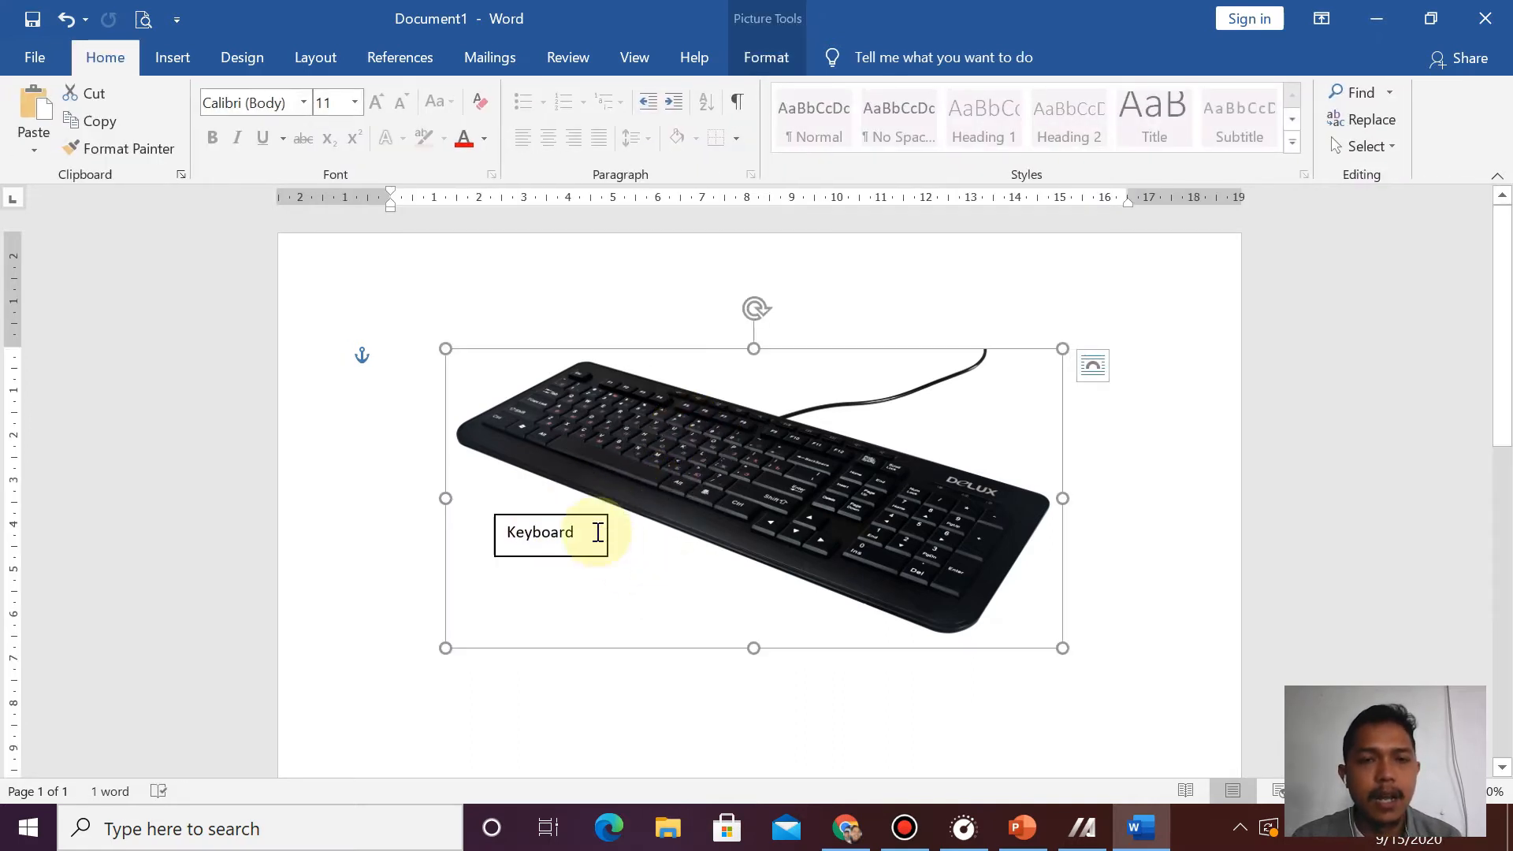
- Widen the Keyboard text box slightly to about 2.59 cm
{"action": "left_click", "coordinate": [595, 517]}
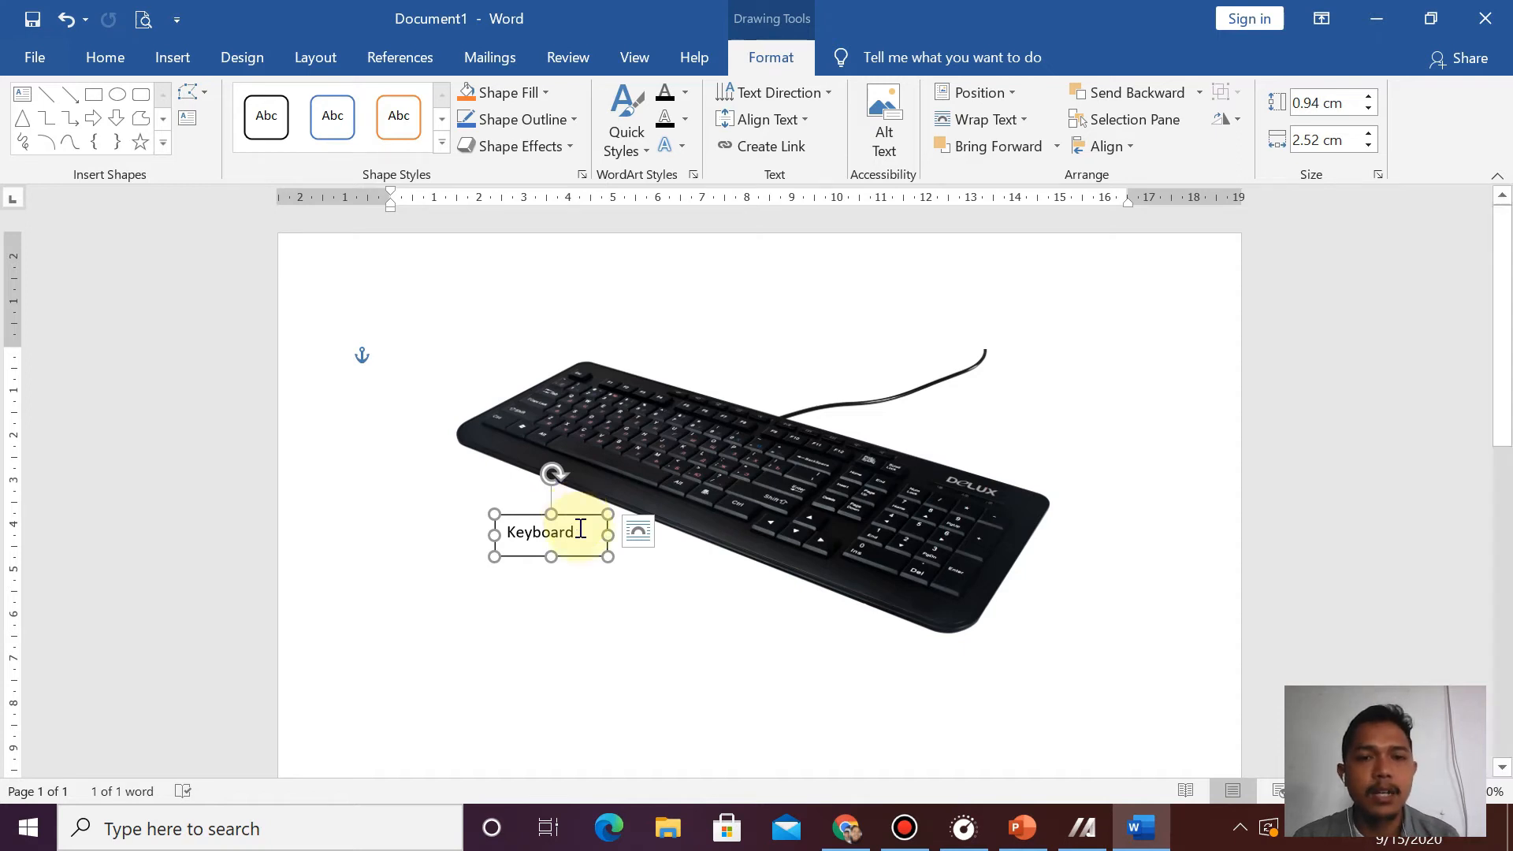
{"action": "left_click", "coordinate": [580, 538]}
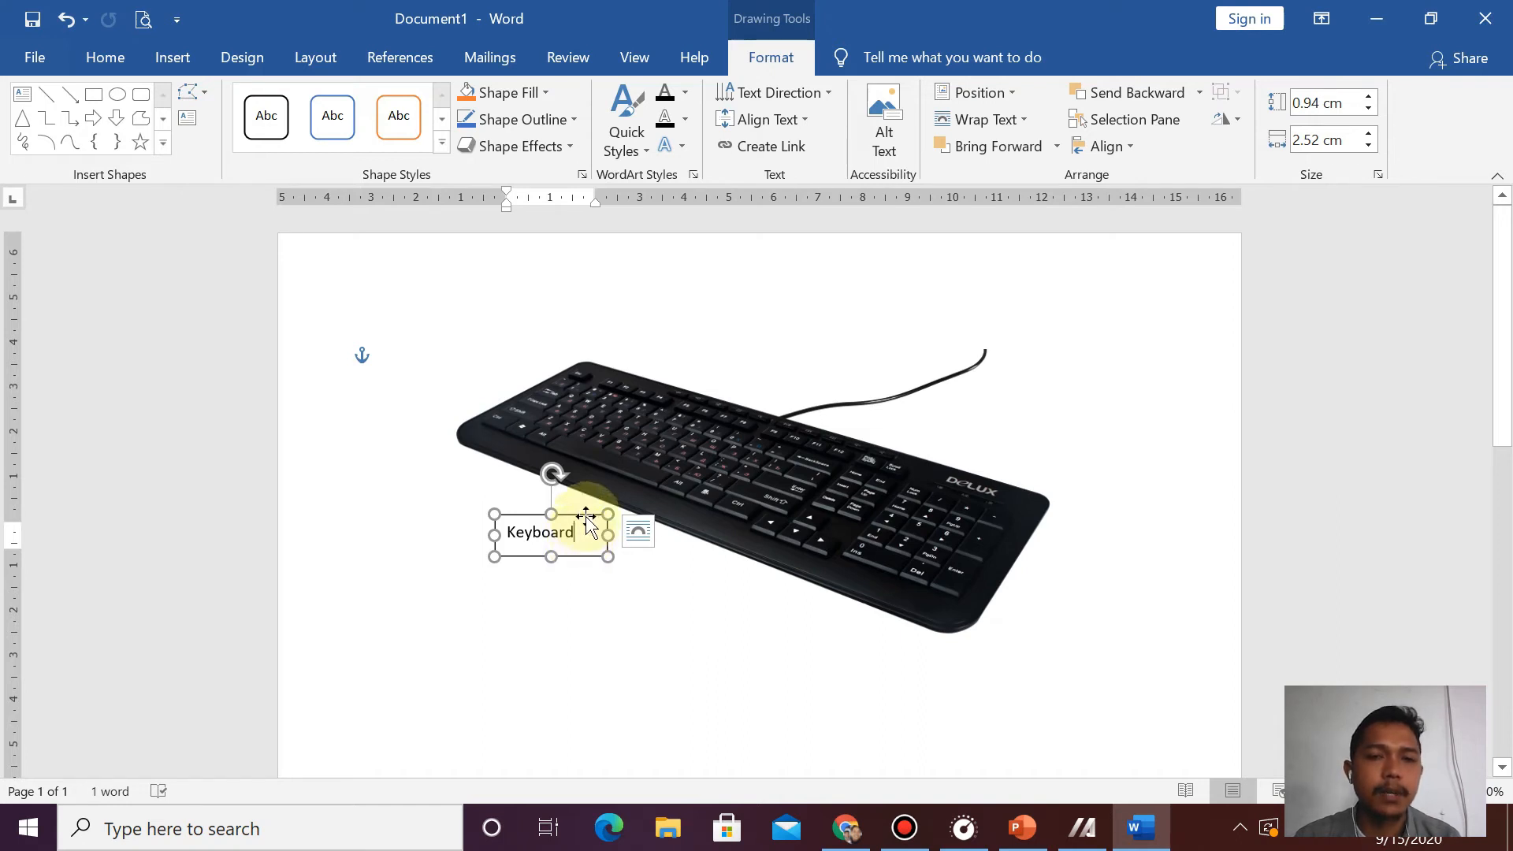
{"action": "left_click", "coordinate": [587, 520]}
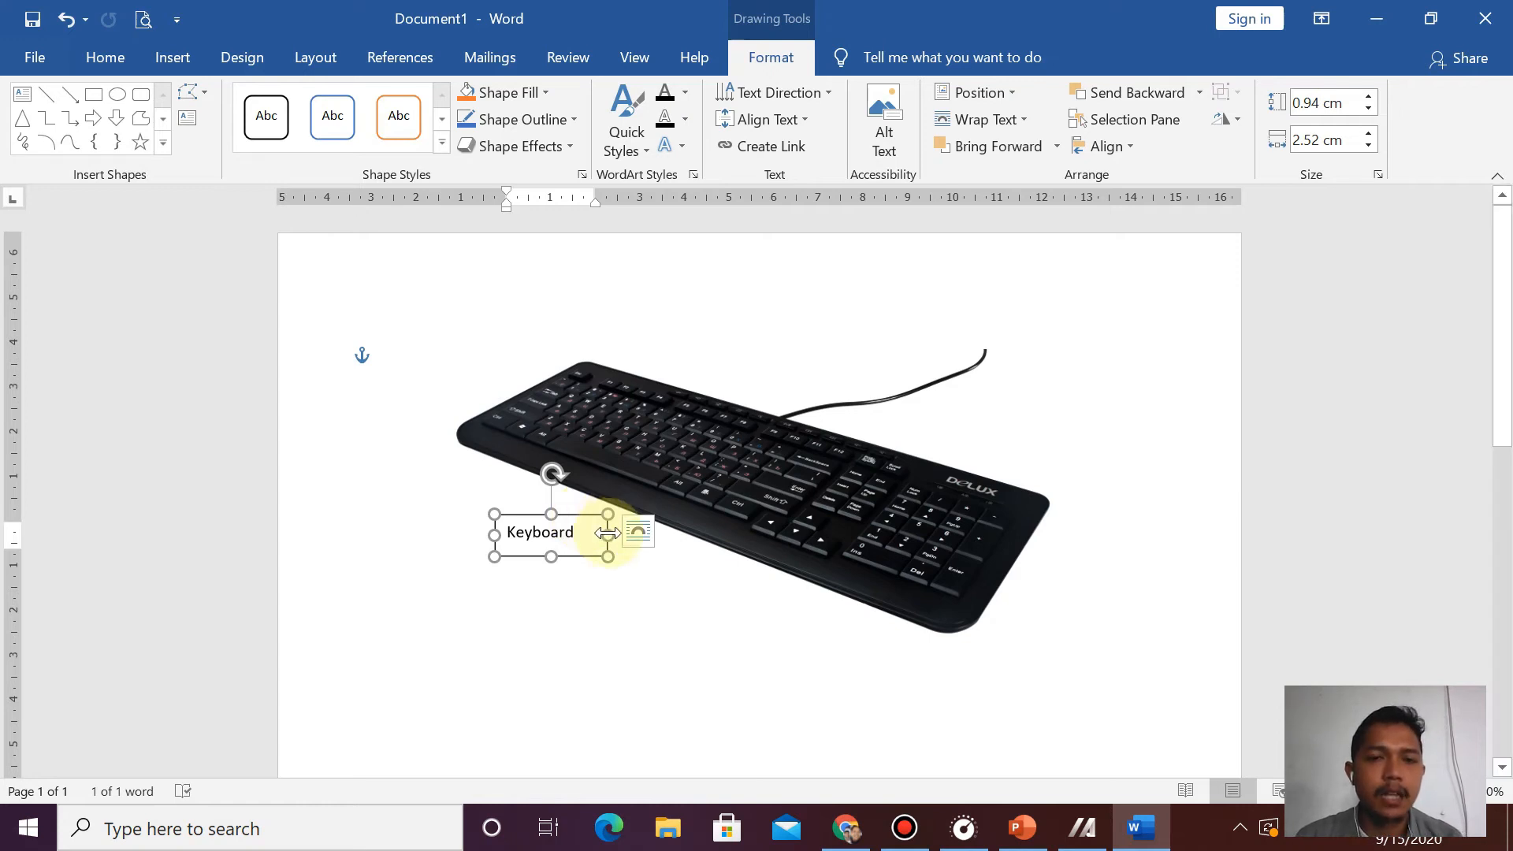
{"action": "mouse_move", "coordinate": [607, 535]}
{"action": "left_mouse_down"}
{"action": "mouse_move", "coordinate": [623, 535]}
{"action": "mouse_move", "coordinate": [611, 535]}
{"action": "left_mouse_up"}
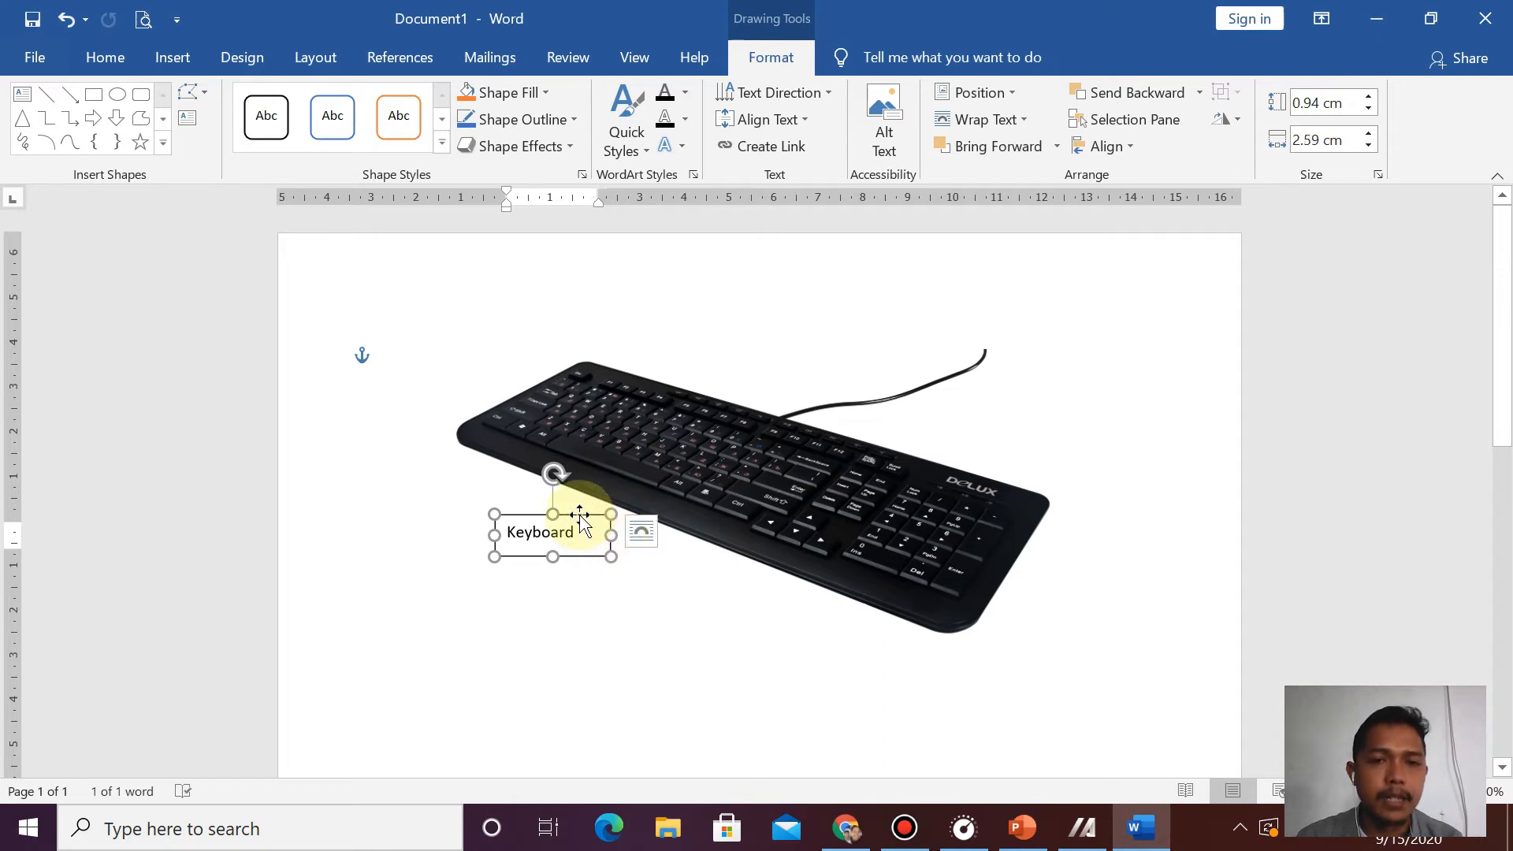
- Open the shape formatting settings for the Keyboard text box and give it a solid blue fill
{"action": "right_click", "coordinate": [580, 517]}
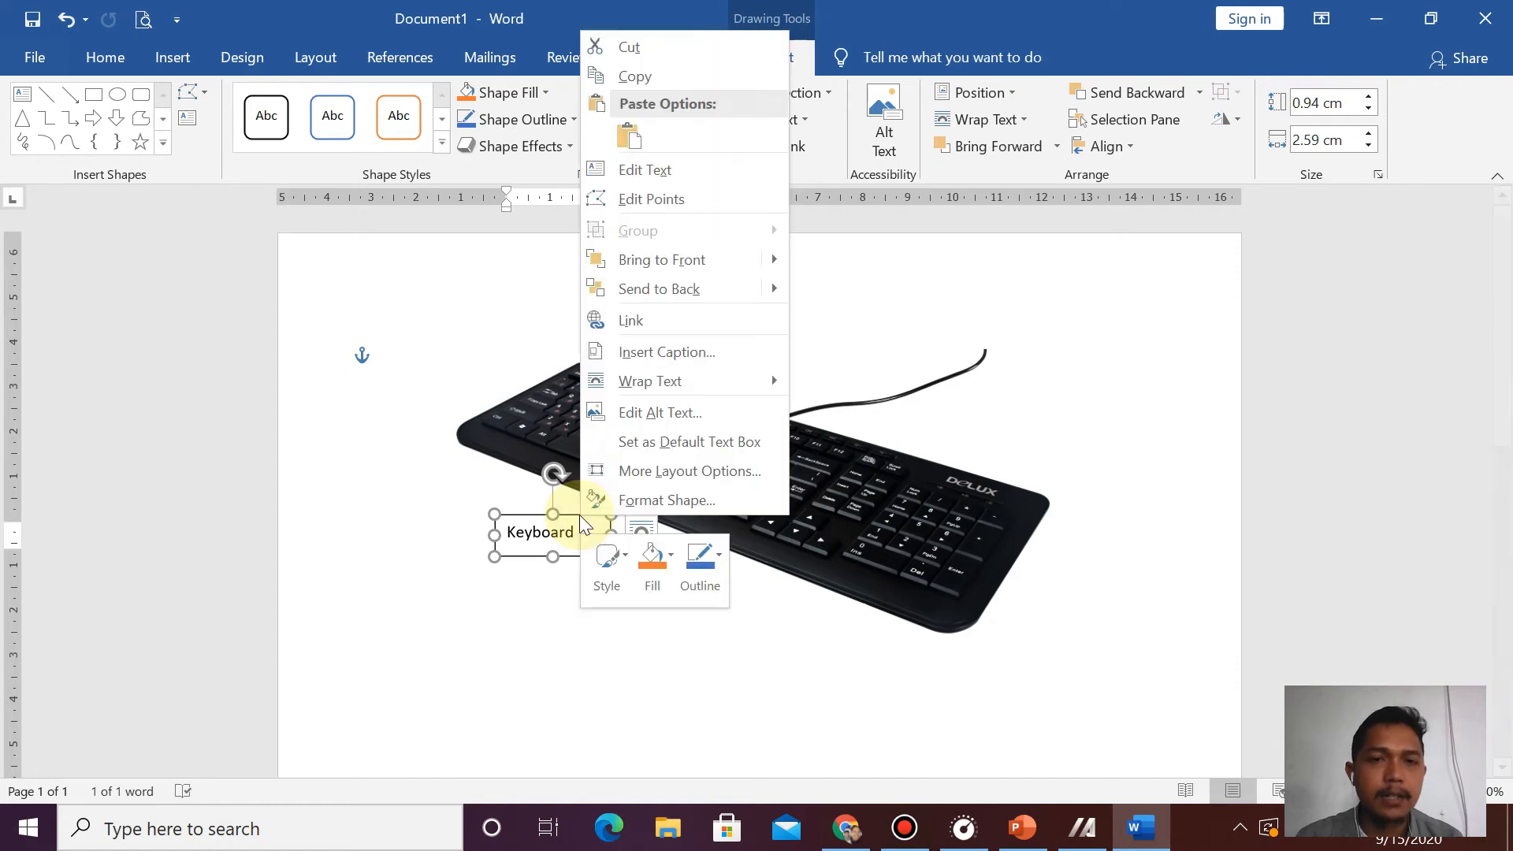
{"action": "left_click", "coordinate": [631, 501]}
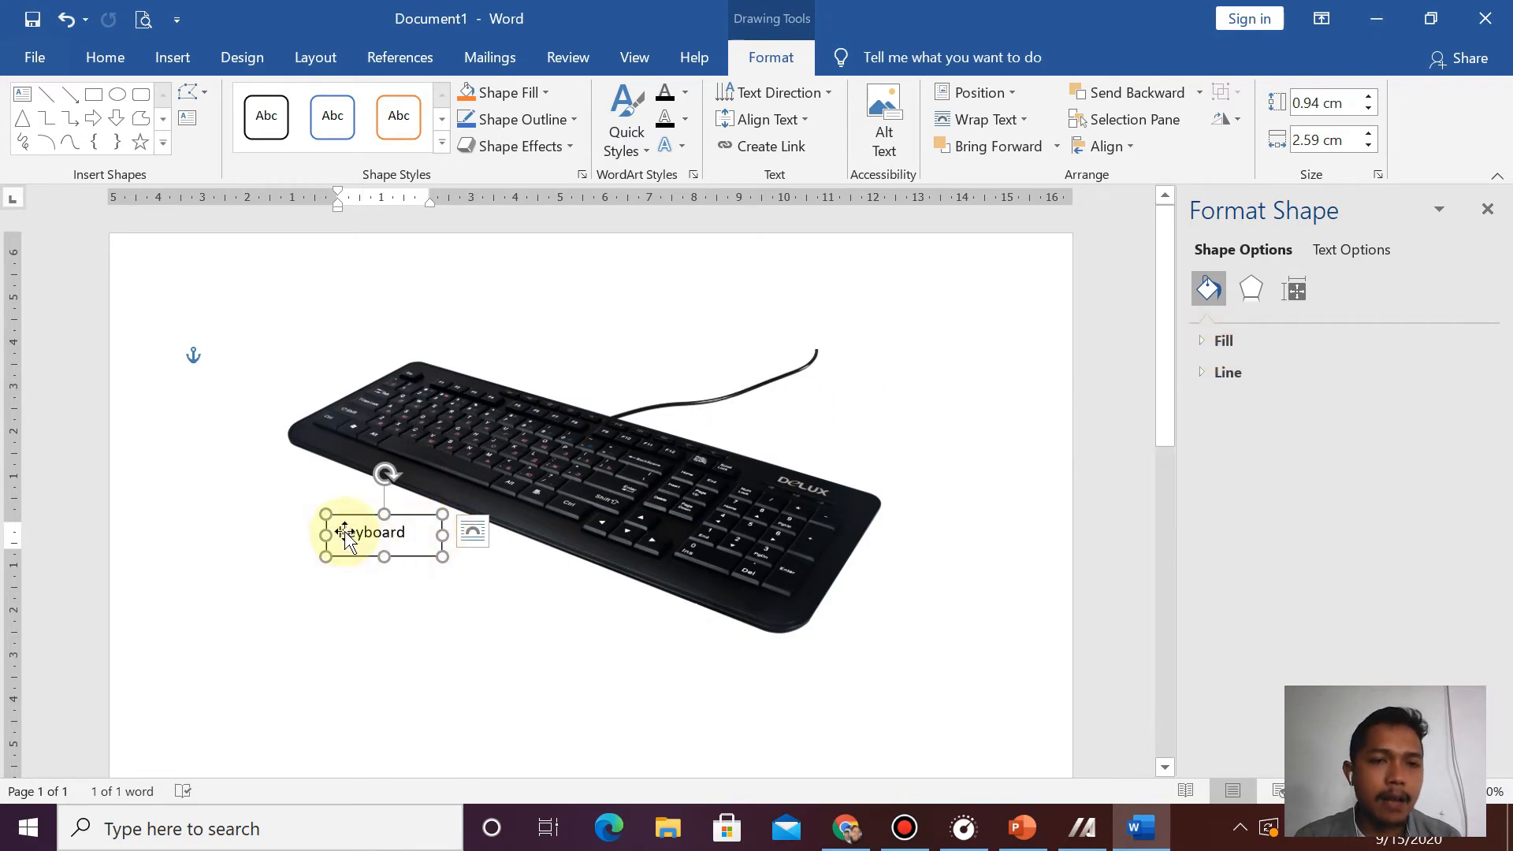
{"action": "left_click", "coordinate": [1202, 339]}
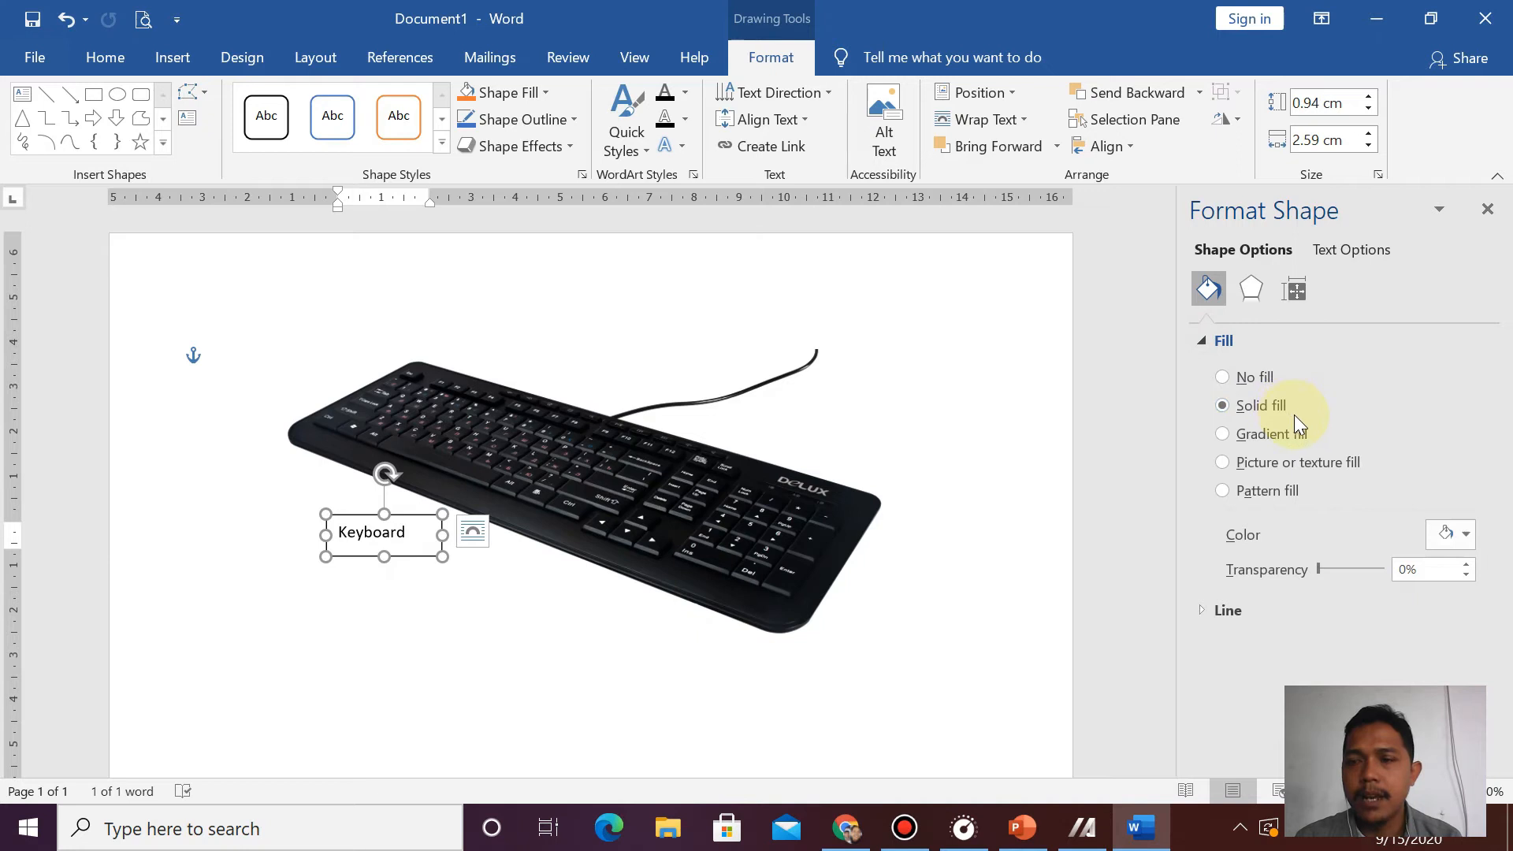
{"action": "left_click", "coordinate": [1463, 535]}
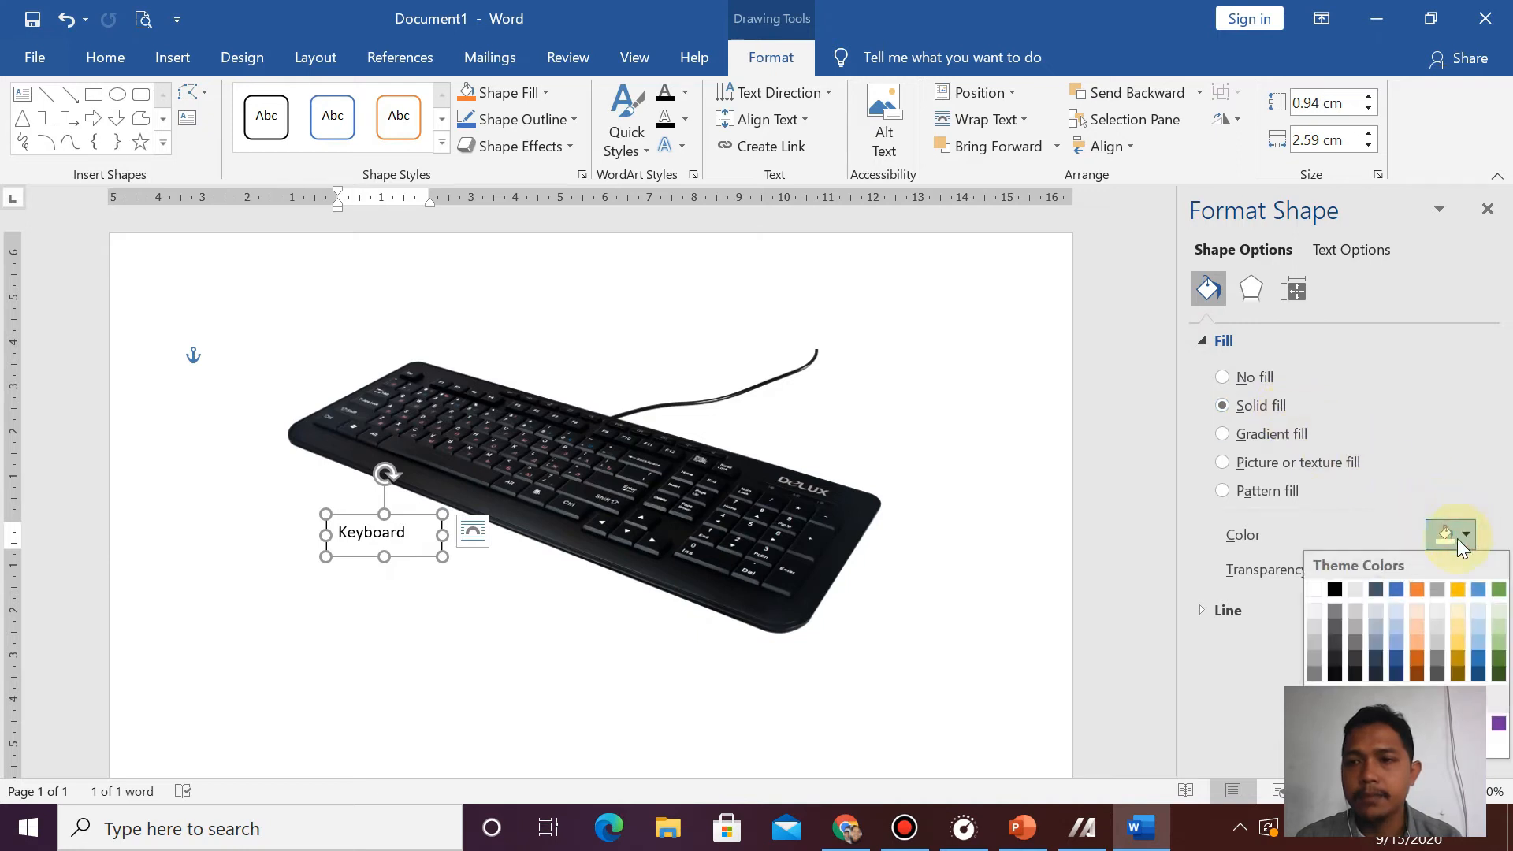
{"action": "left_click", "coordinate": [1392, 590]}
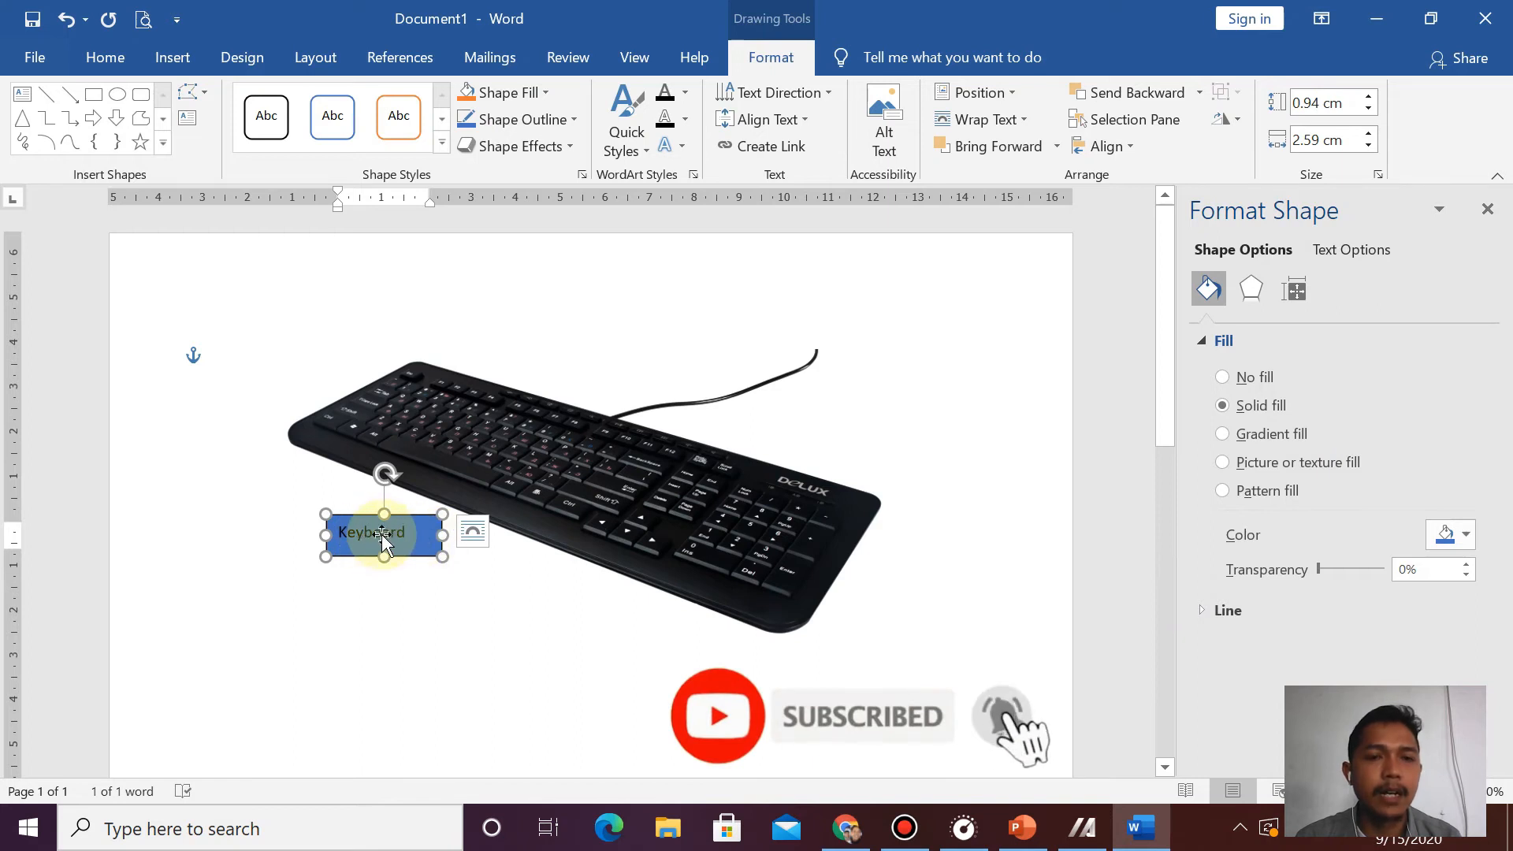
- Set the Keyboard text box to No fill and No line
{"action": "left_click", "coordinate": [1243, 380]}
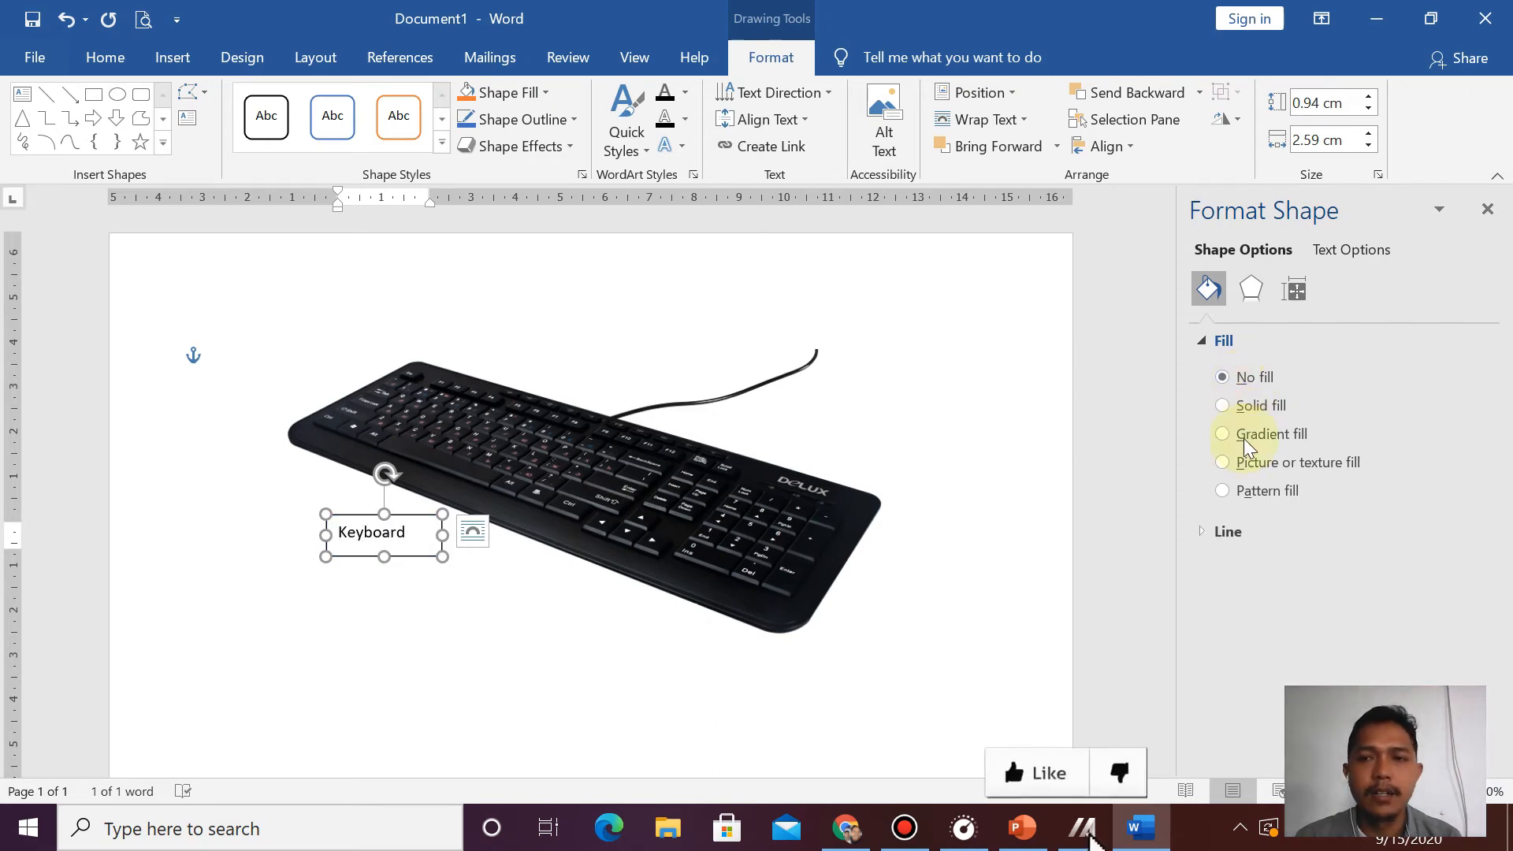
{"action": "left_click", "coordinate": [1202, 531]}
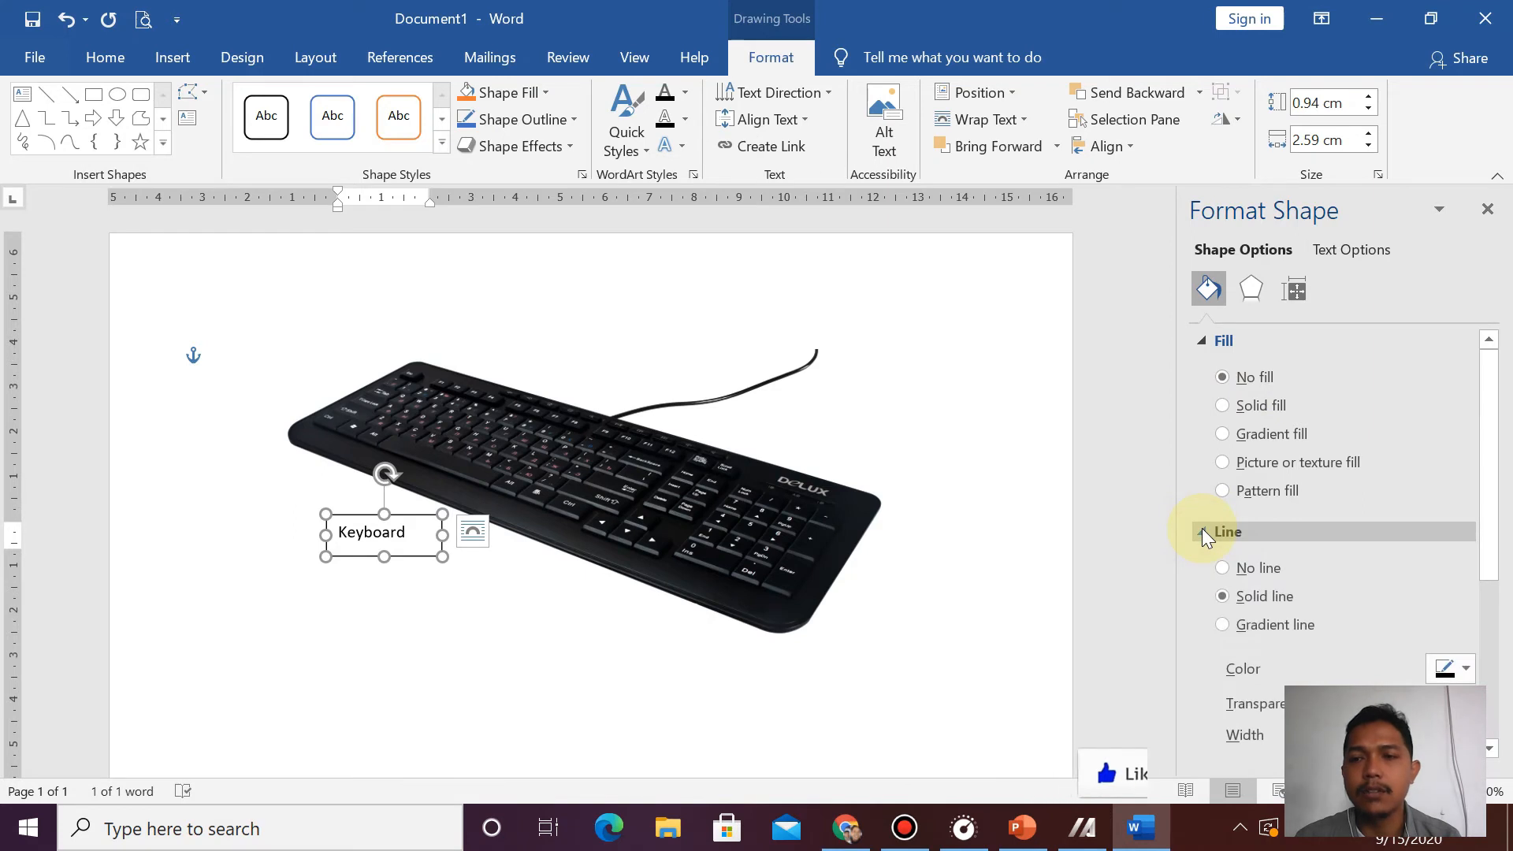
{"action": "left_click", "coordinate": [1223, 567]}
{"action": "left_click", "coordinate": [678, 670]}
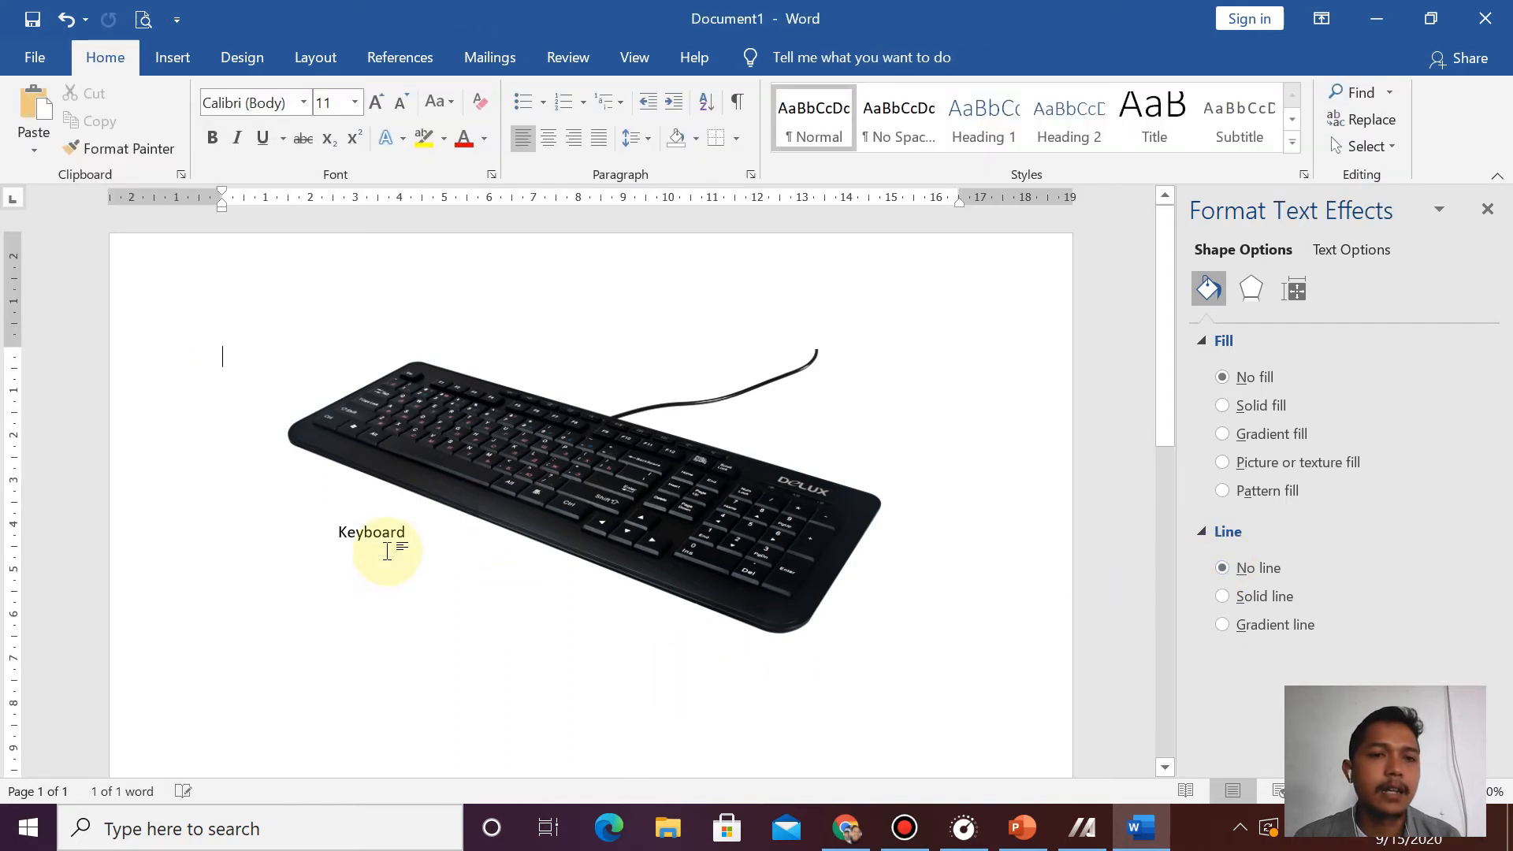
- Move the Keyboard text box onto the lower middle of the keyboard picture and colour its text white
{"action": "left_click", "coordinate": [381, 533]}
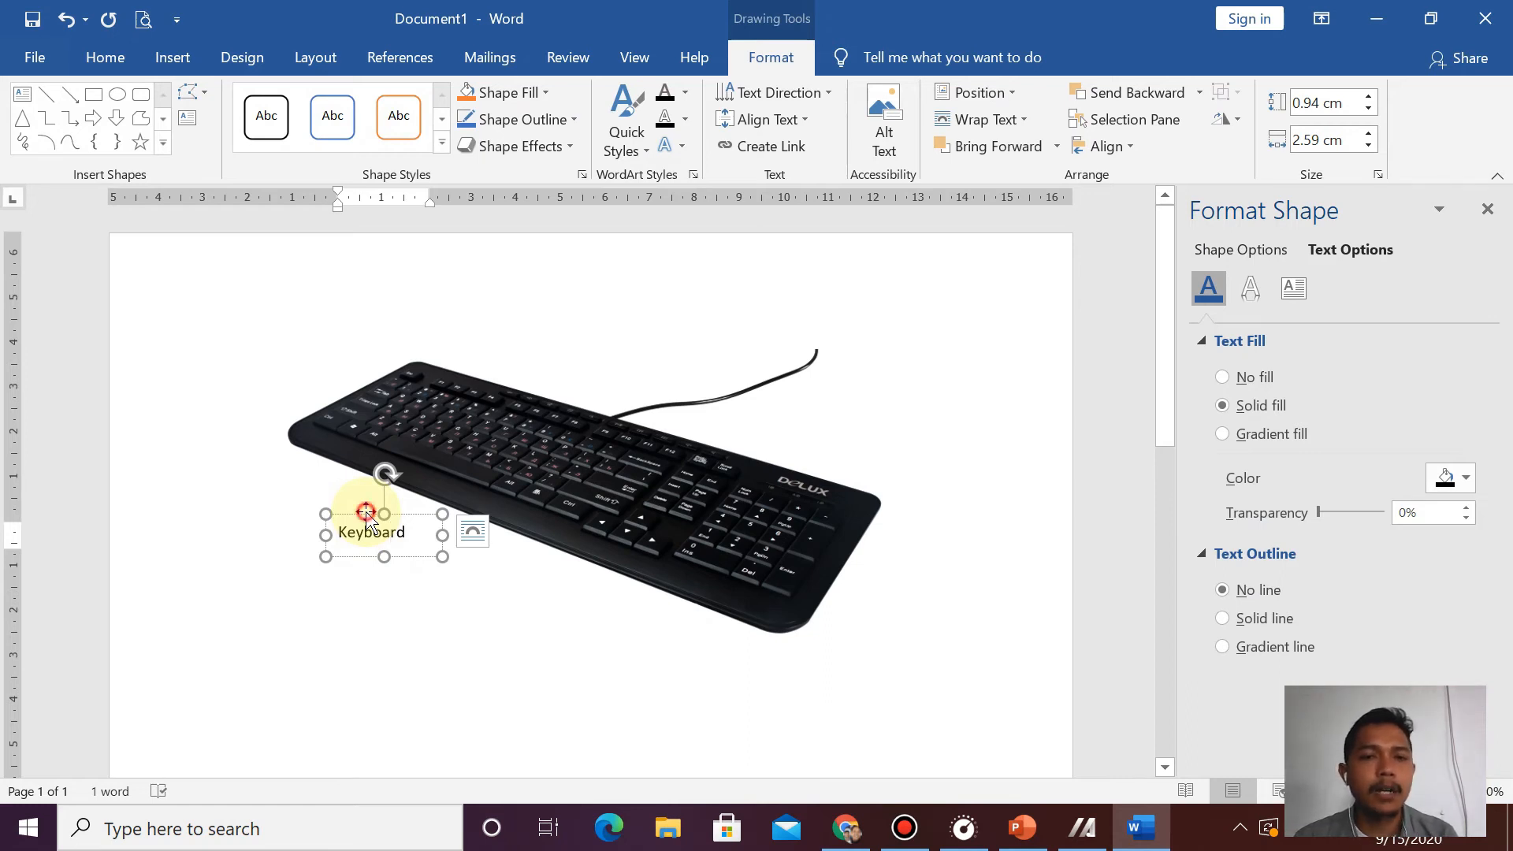
{"action": "left_click_drag", "start_coordinate": [366, 512], "coordinate": [590, 527]}
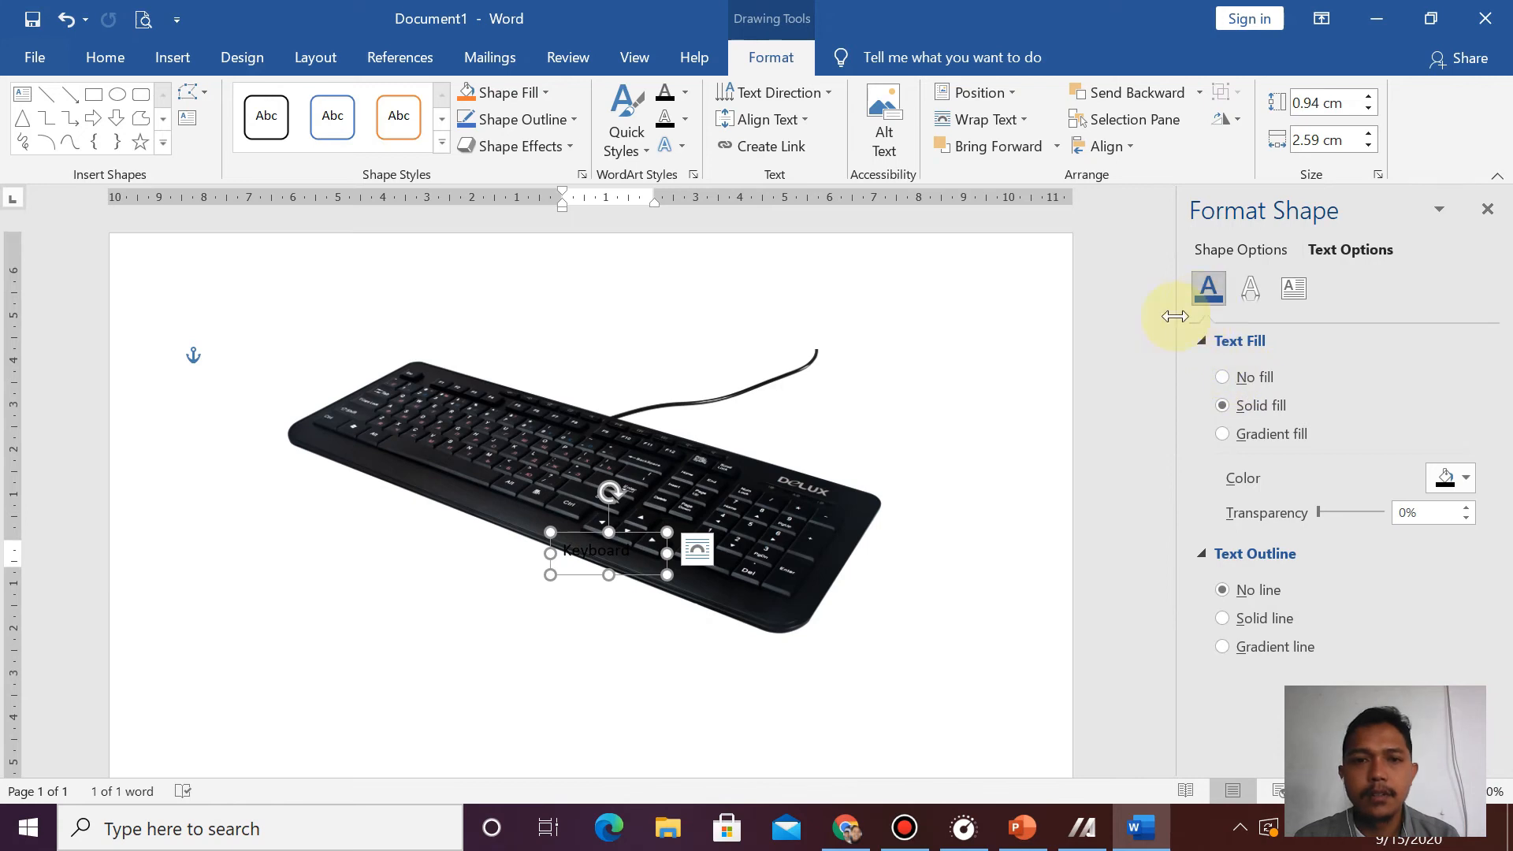
{"action": "double_click", "coordinate": [564, 554]}
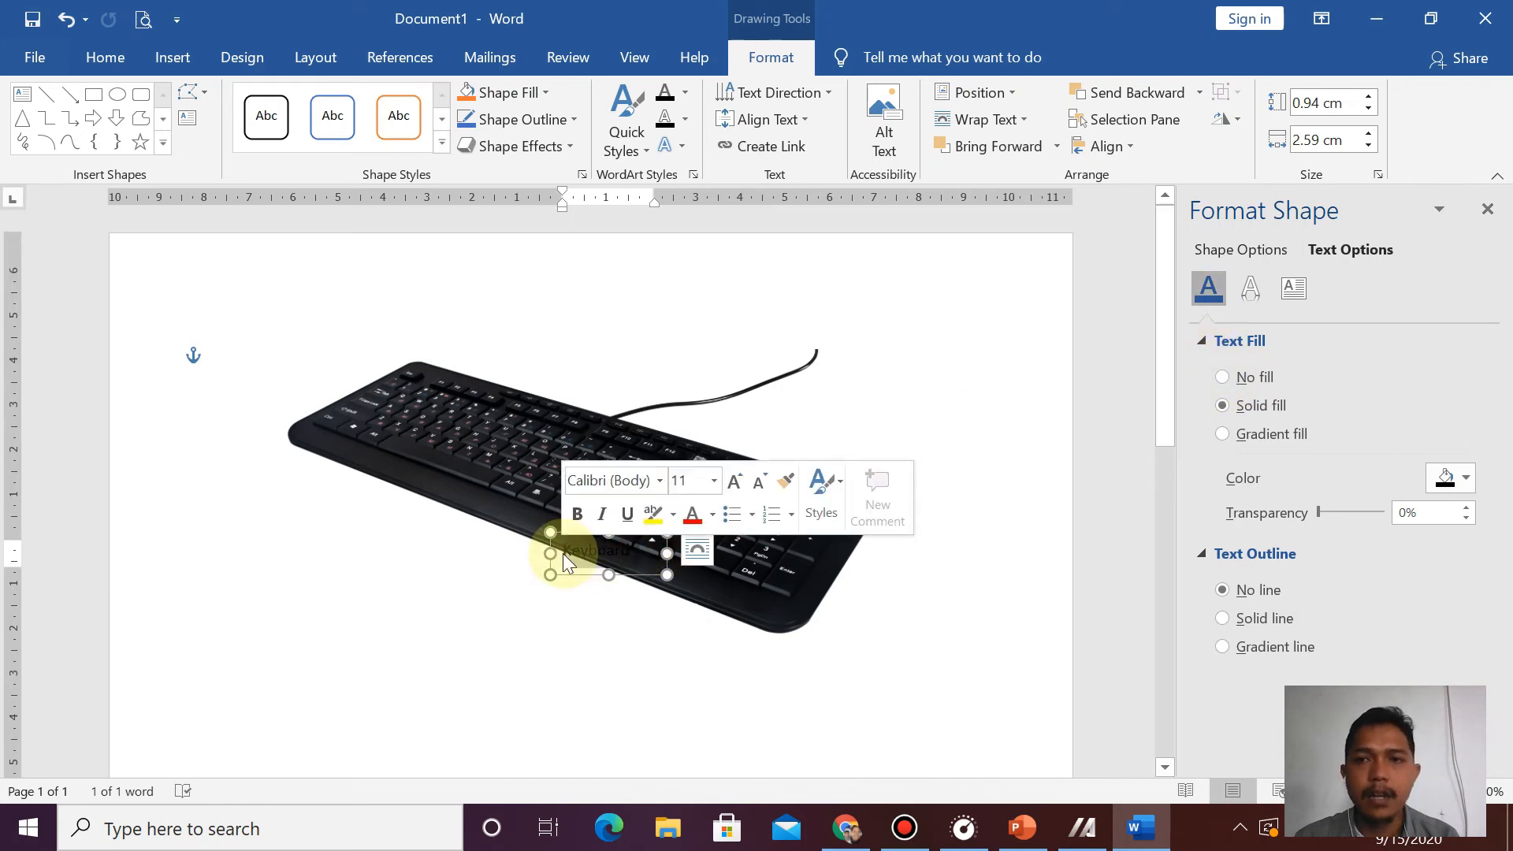
{"action": "left_click", "coordinate": [714, 518]}
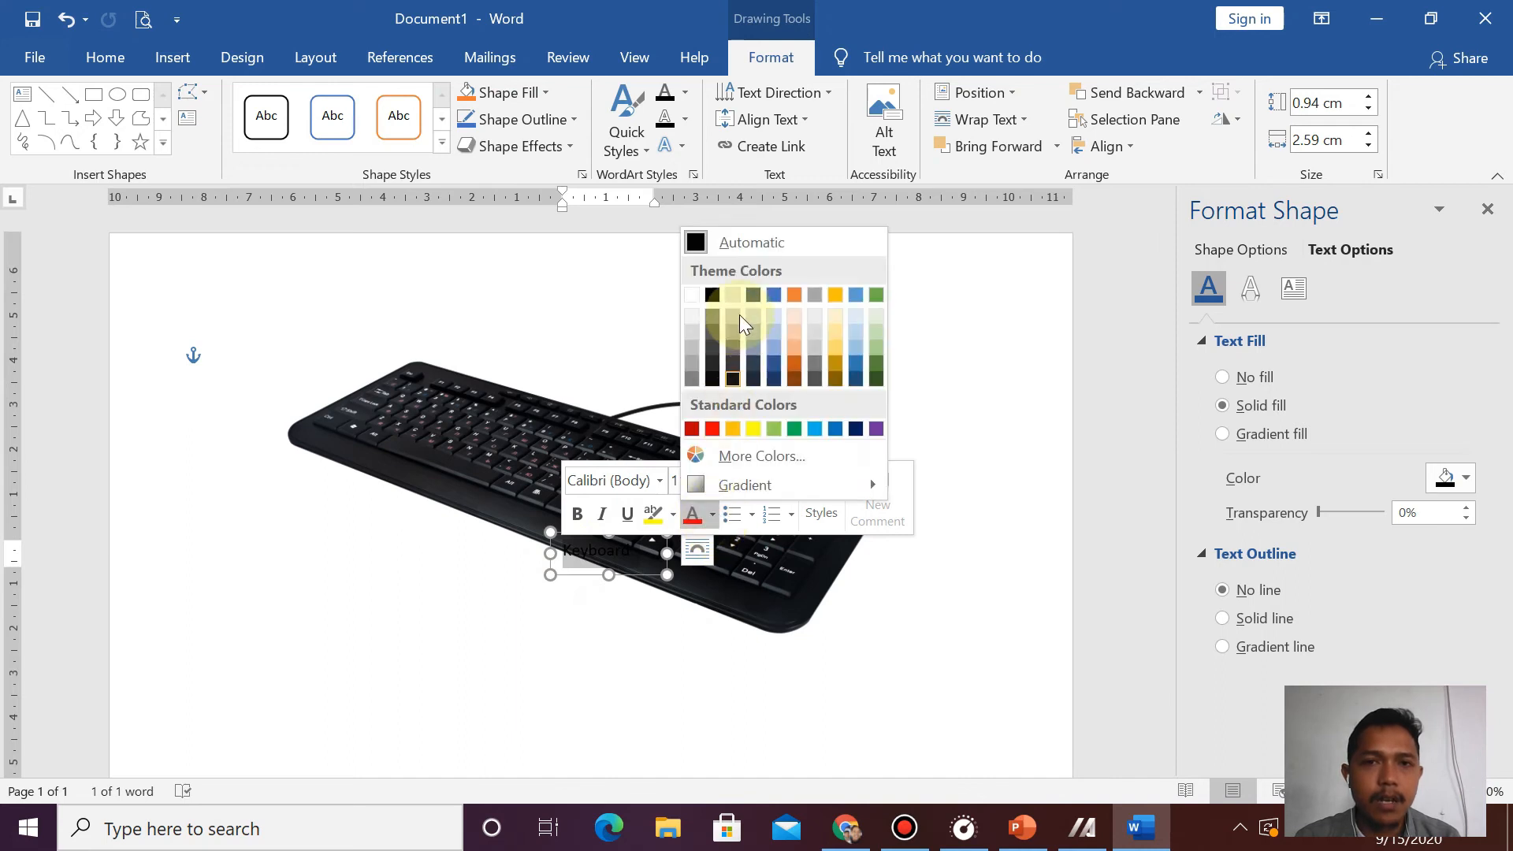
{"action": "left_click", "coordinate": [692, 295]}
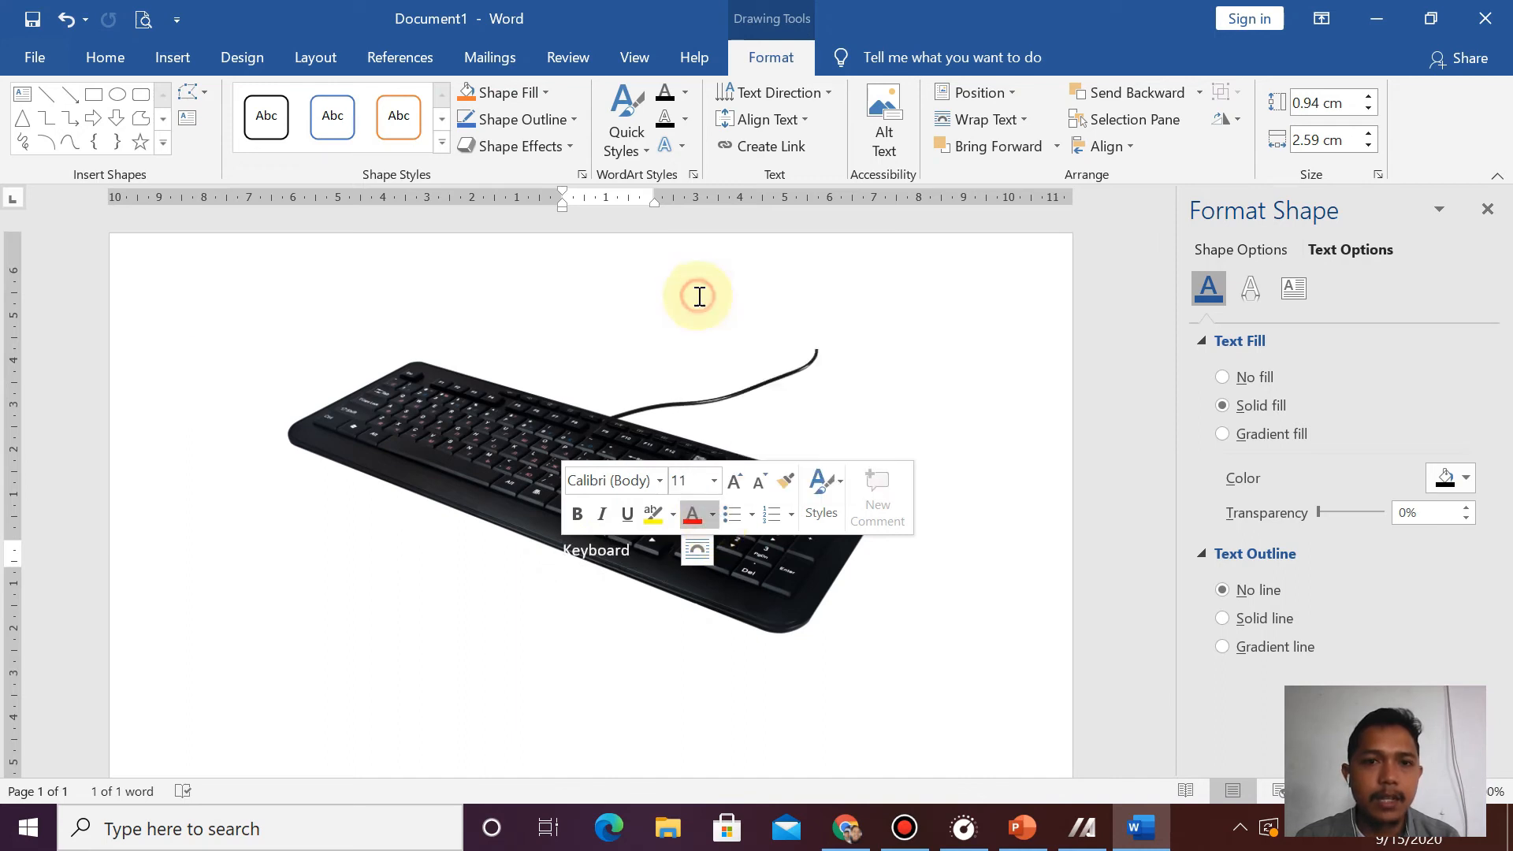
- Rotate the Keyboard text box slightly clockwise so the label follows the slanted front edge of the pictured keyboard, and deselect it
{"action": "left_click", "coordinate": [632, 605]}
{"action": "left_click", "coordinate": [611, 555]}
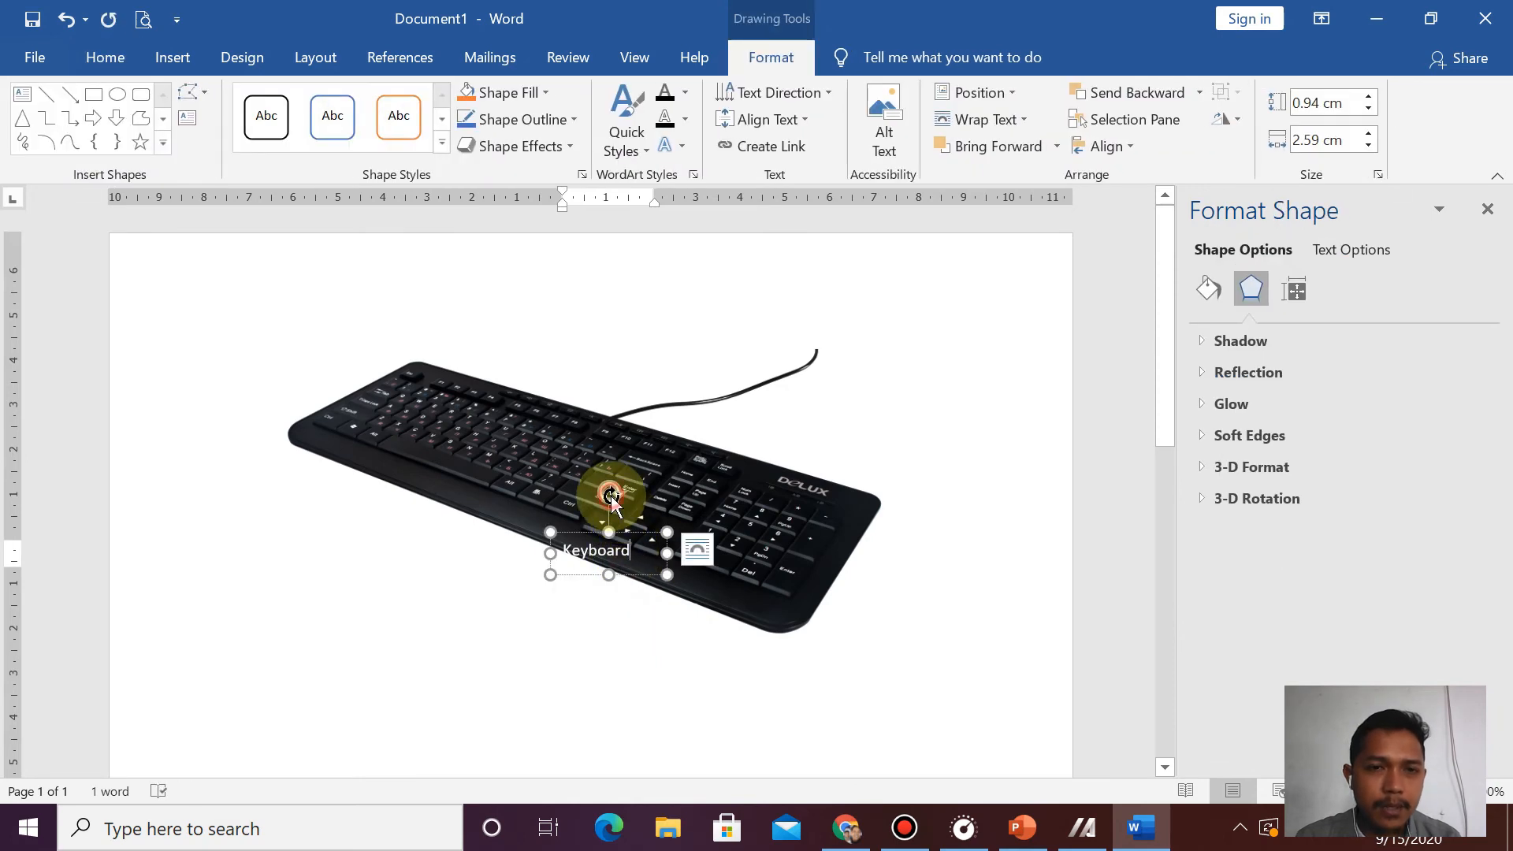
{"action": "left_click_drag", "start_coordinate": [611, 497], "coordinate": [630, 504]}
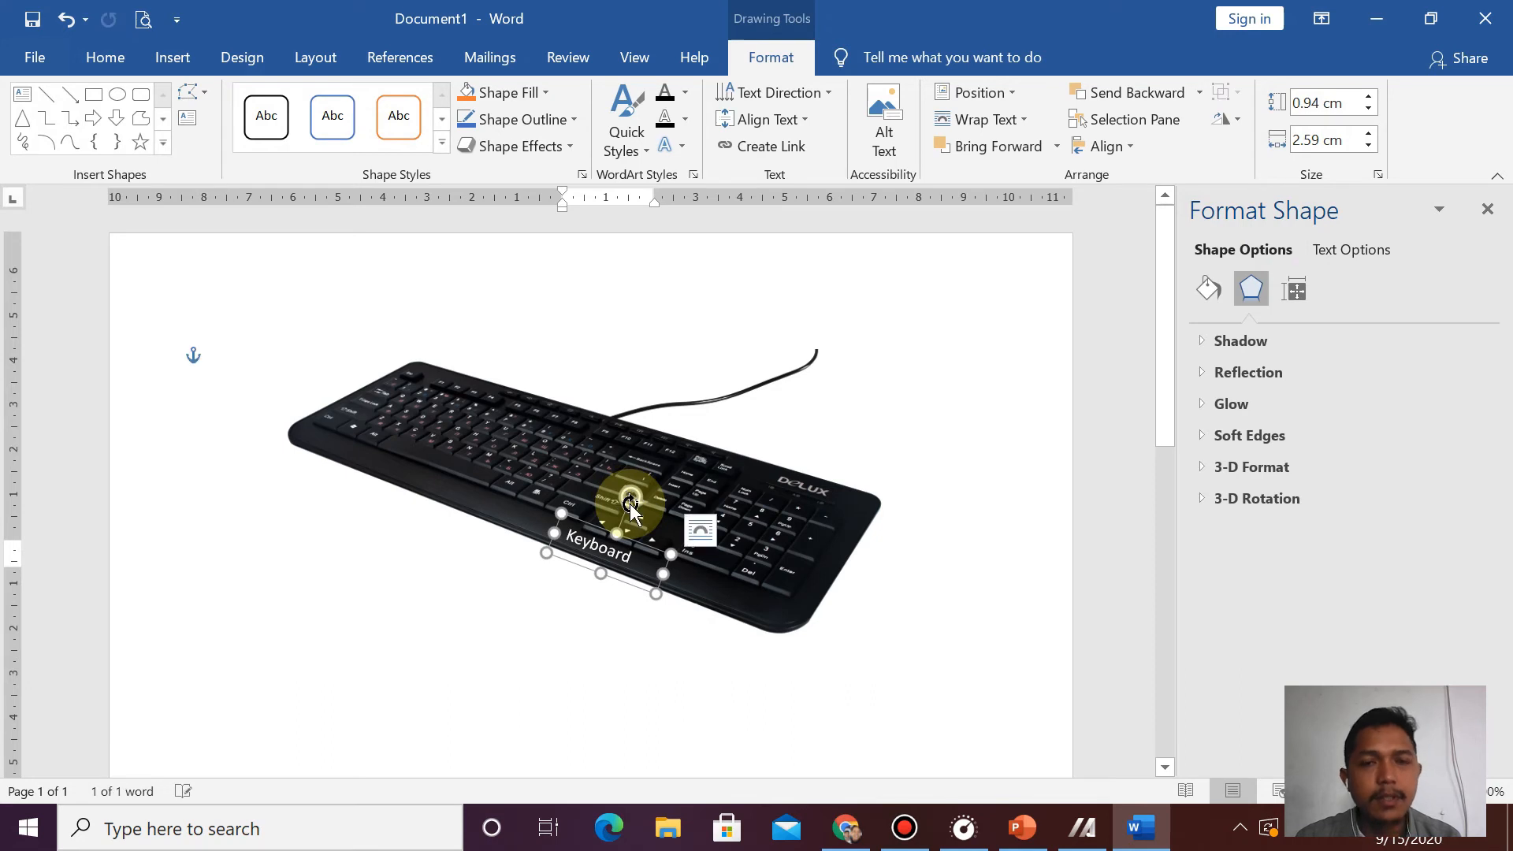
{"action": "left_click", "coordinate": [567, 598]}
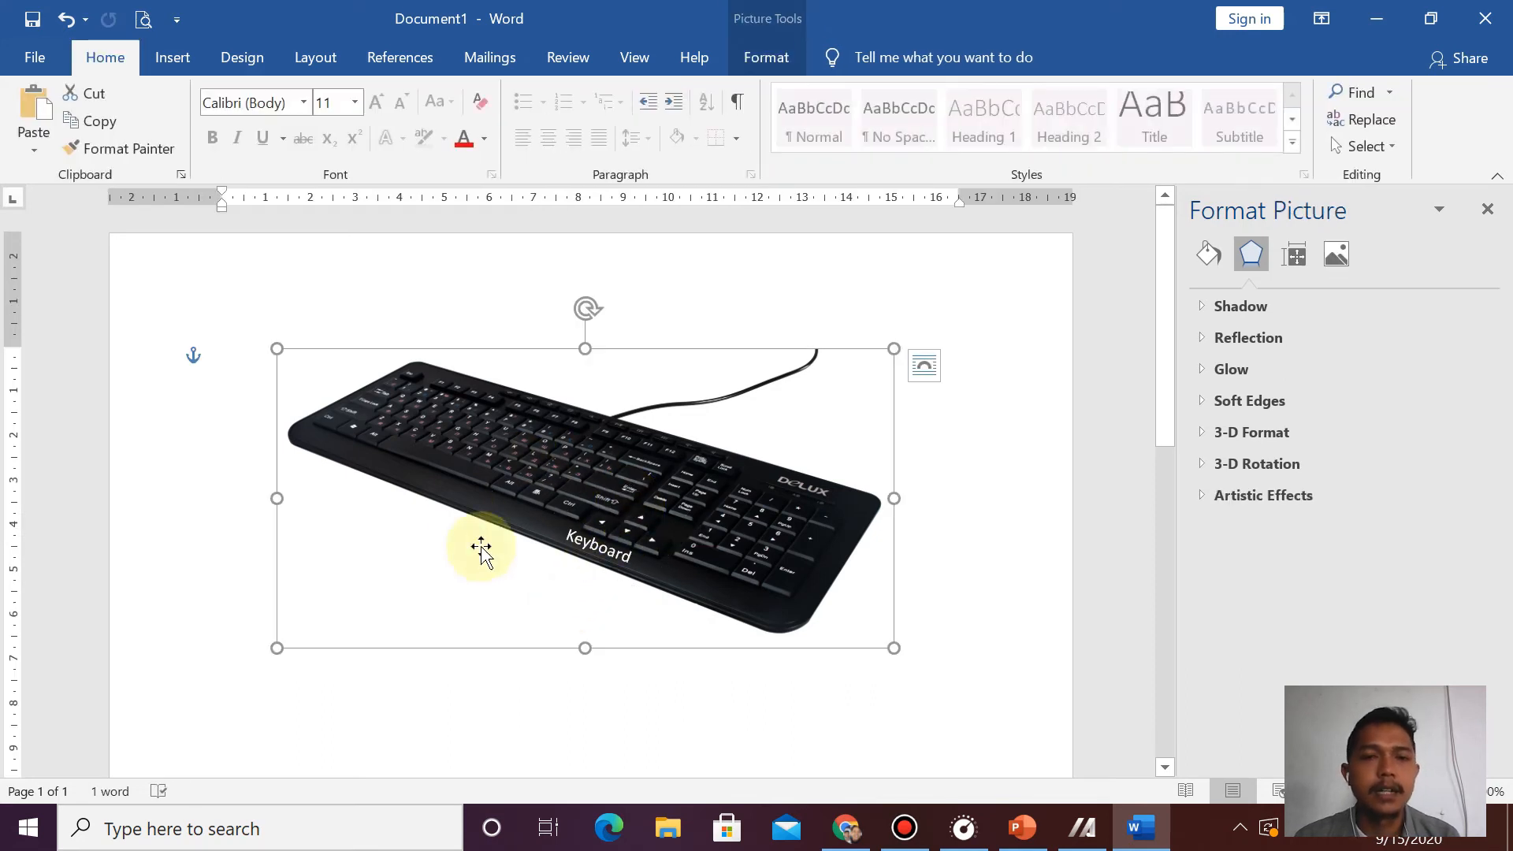
{"action": "left_click", "coordinate": [969, 492]}
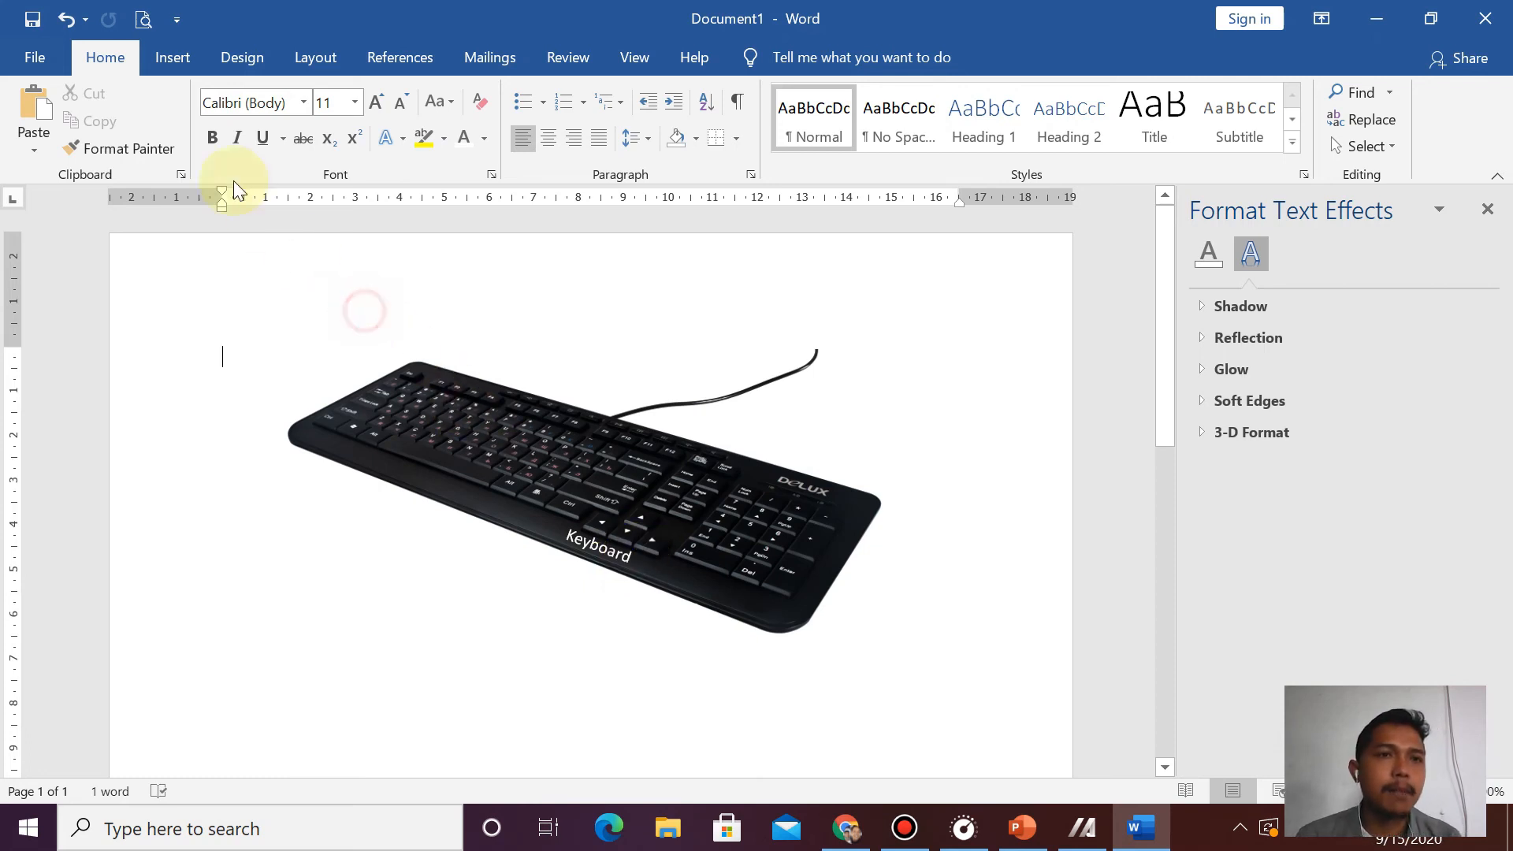
{"action": "left_click", "coordinate": [177, 60]}
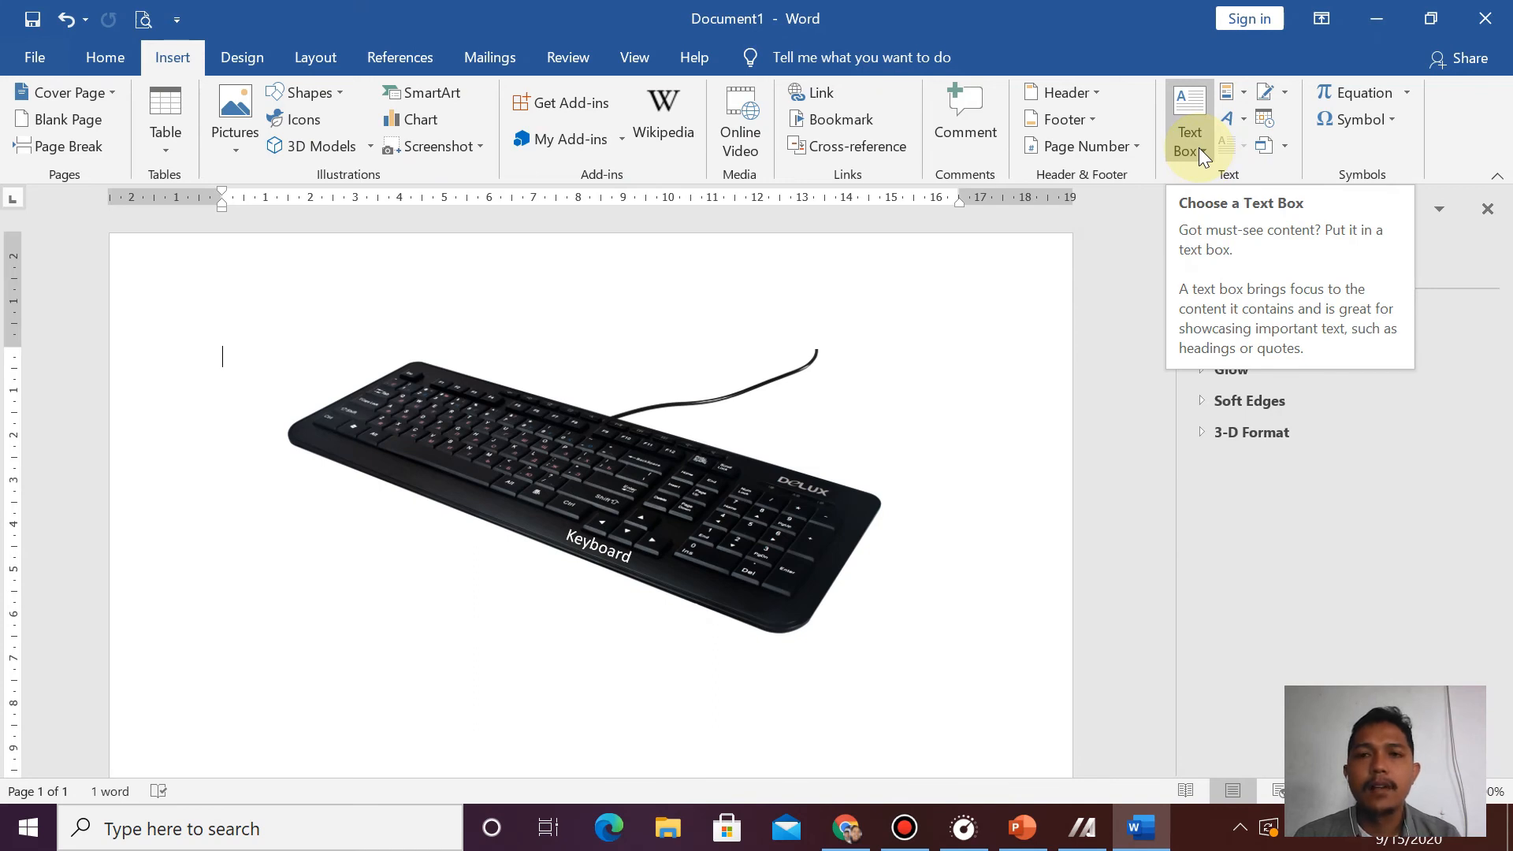
{"action": "left_click", "coordinate": [635, 551]}
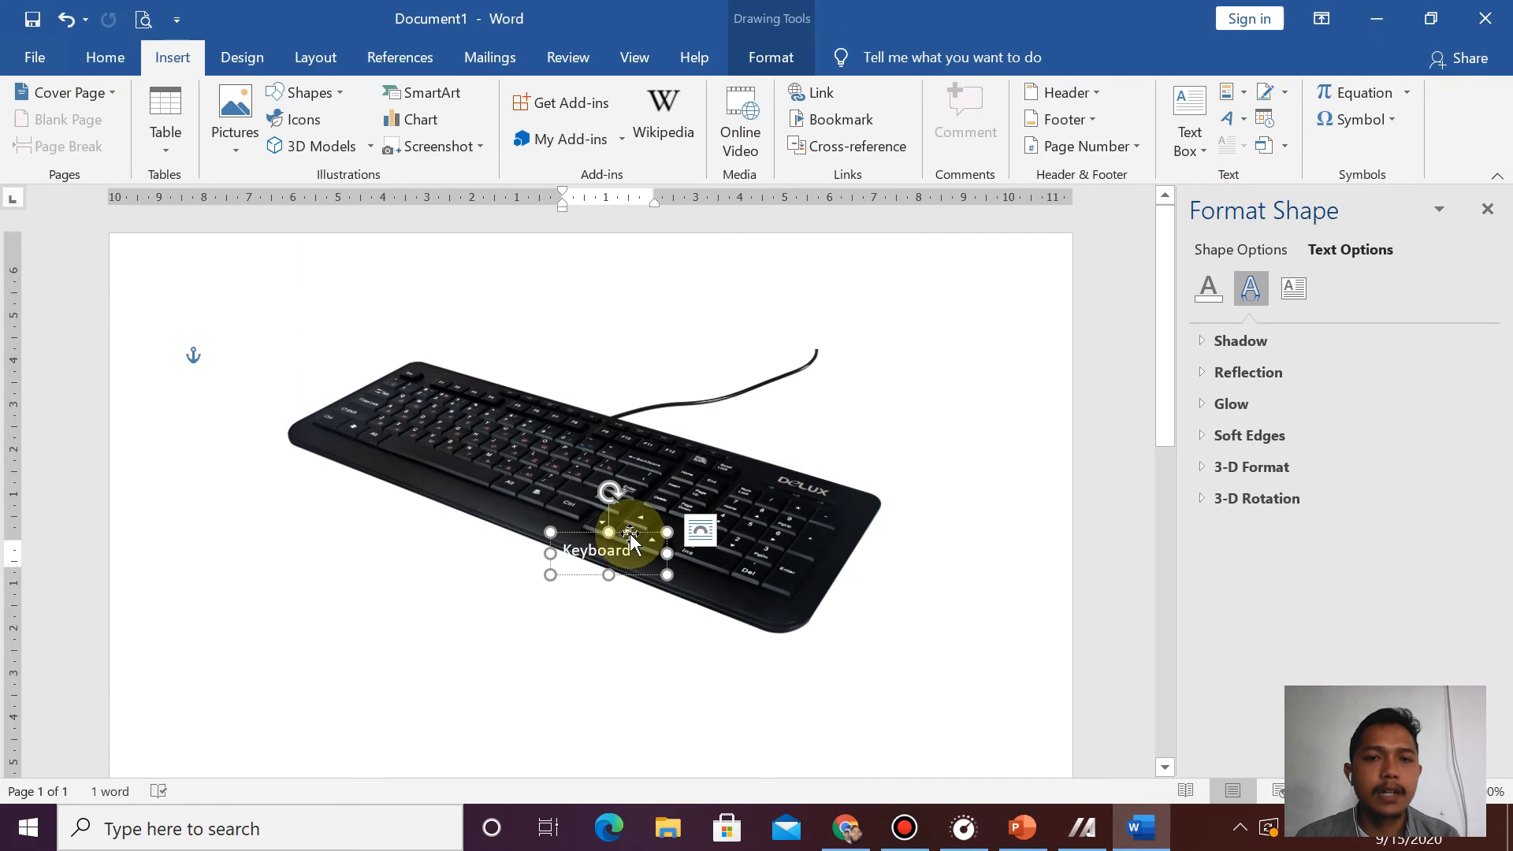
{"action": "left_click", "coordinate": [630, 533]}
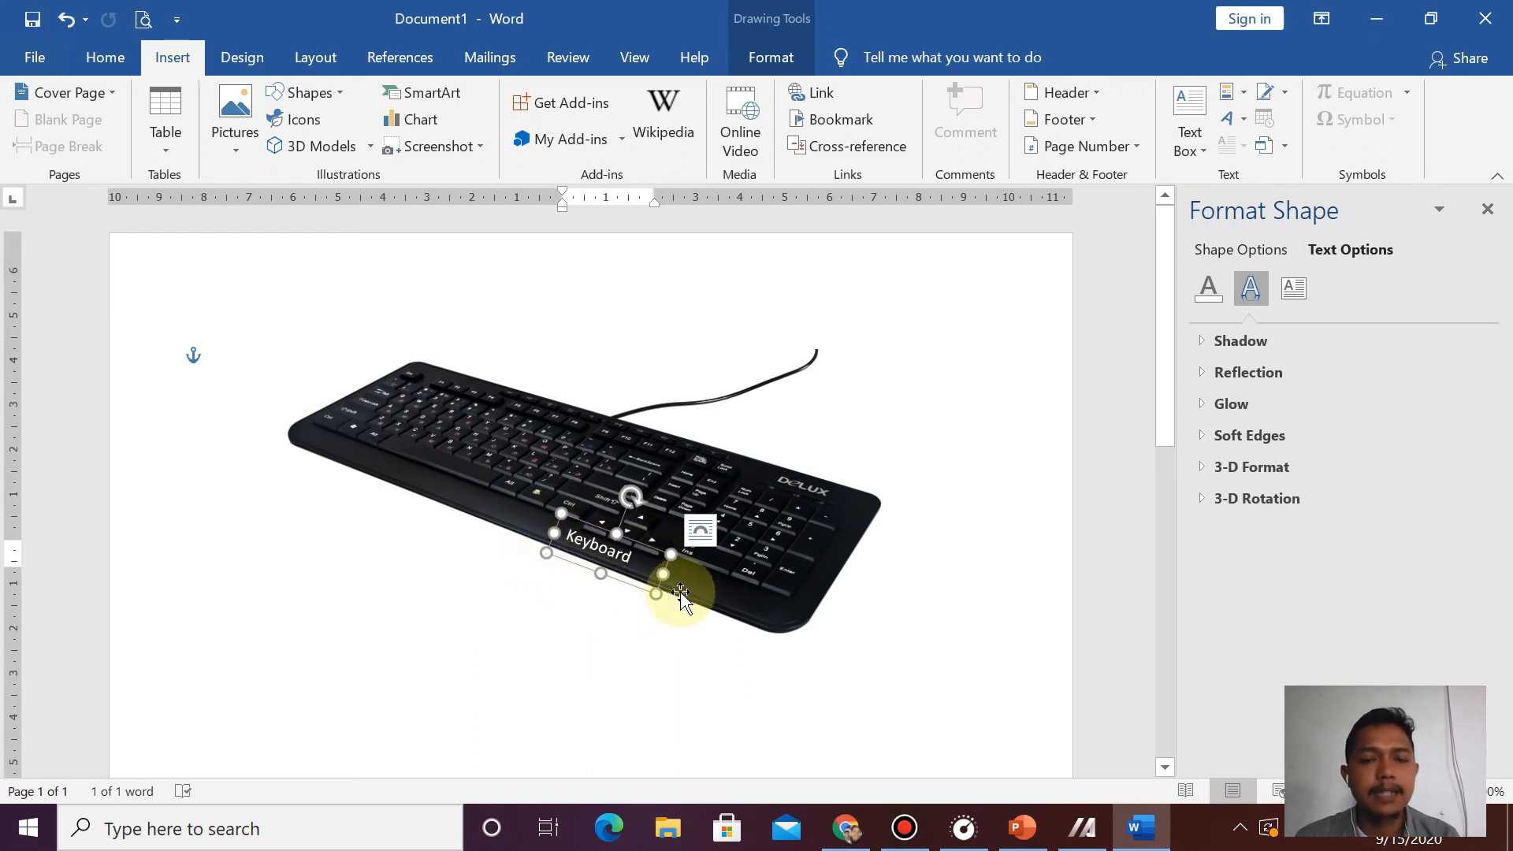
{"action": "left_click", "coordinate": [620, 604]}
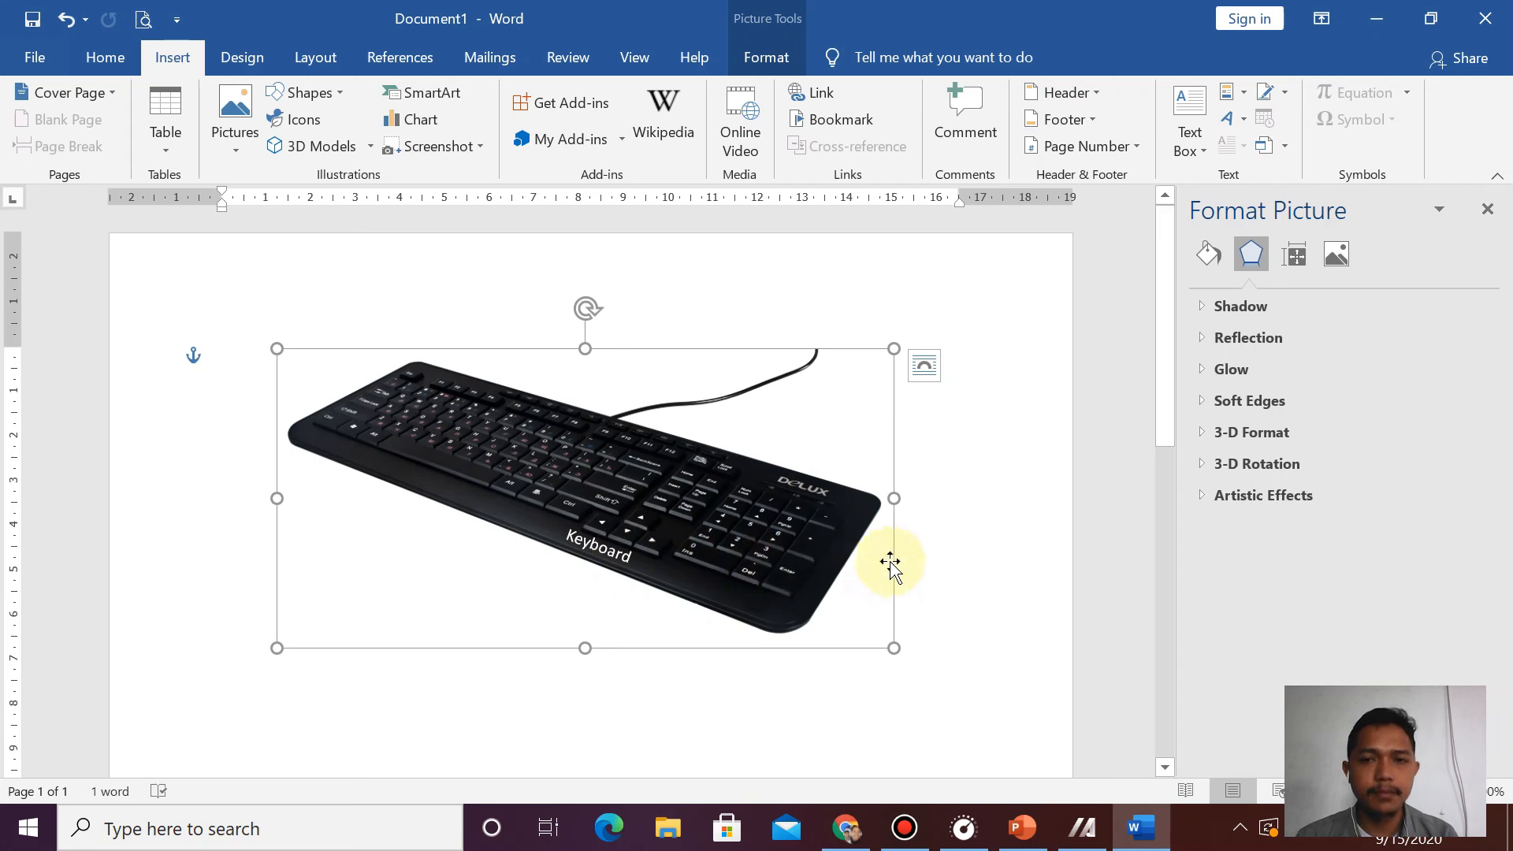
{"action": "left_click", "coordinate": [914, 552]}
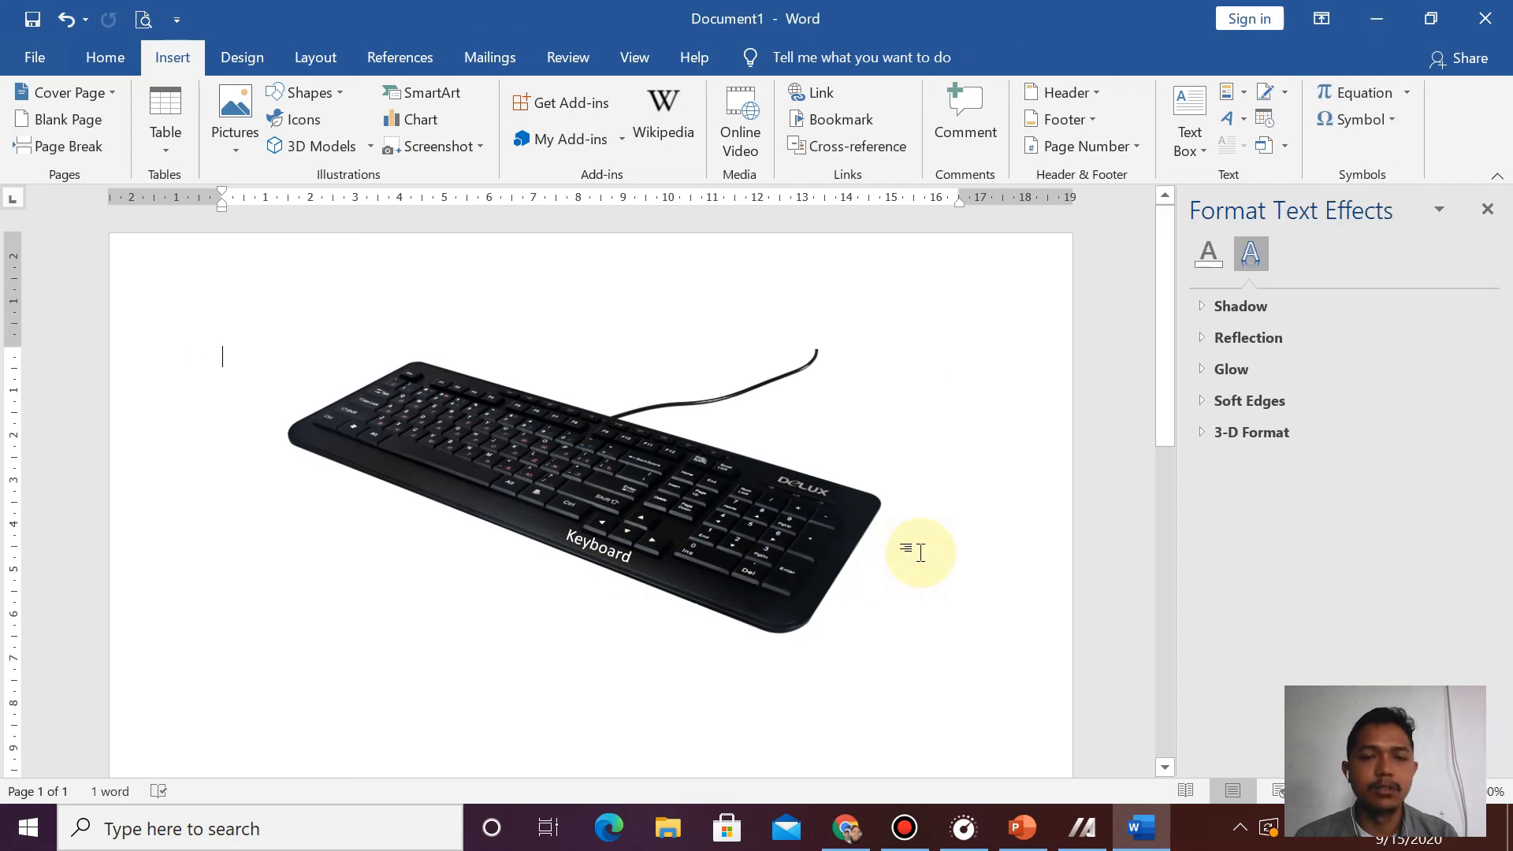